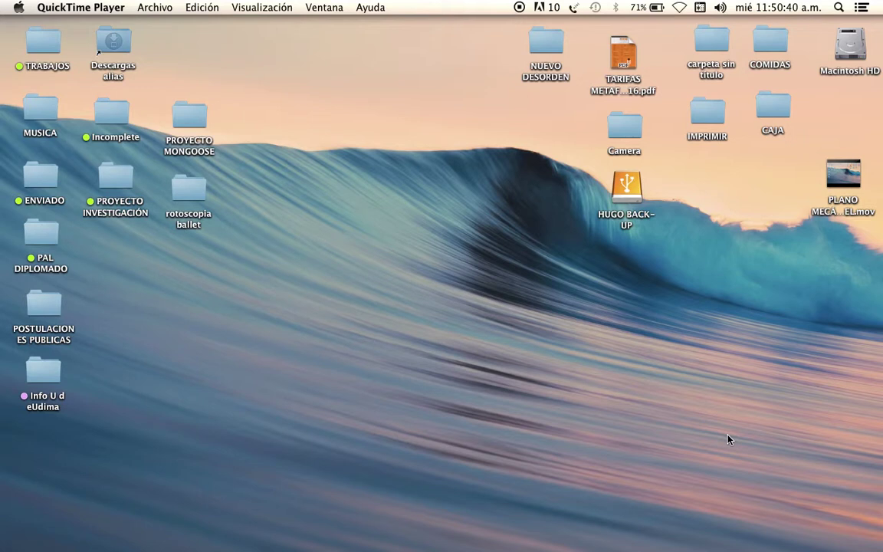
# Switch to Illustrator and create a new A4 print document in millimetres with CMYK colour
pyautogui.moveTo(765, 544)
pyautogui.click(669, 542)
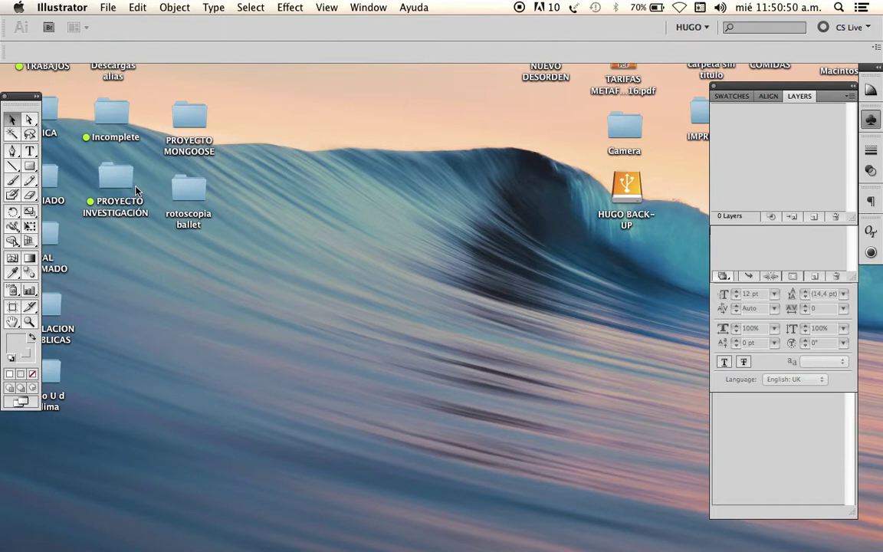
pyautogui.press('super+n')
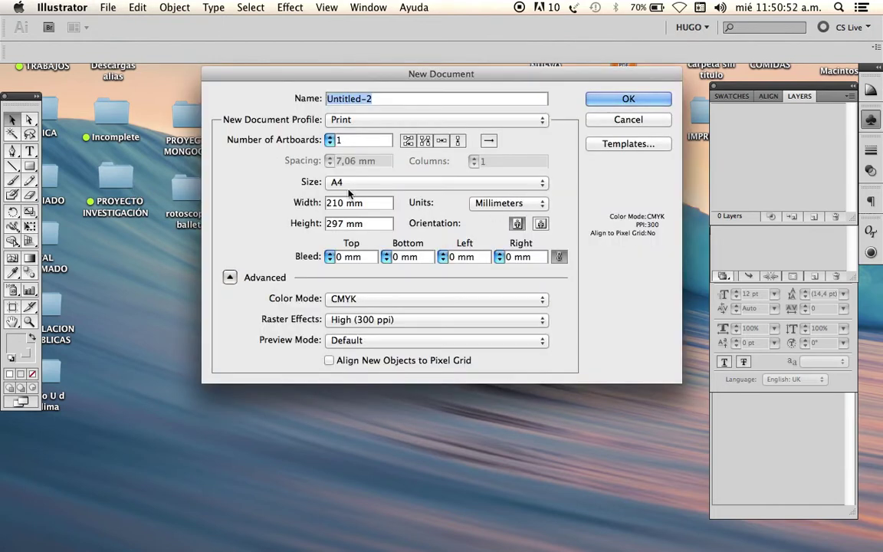
pyautogui.click(646, 103)
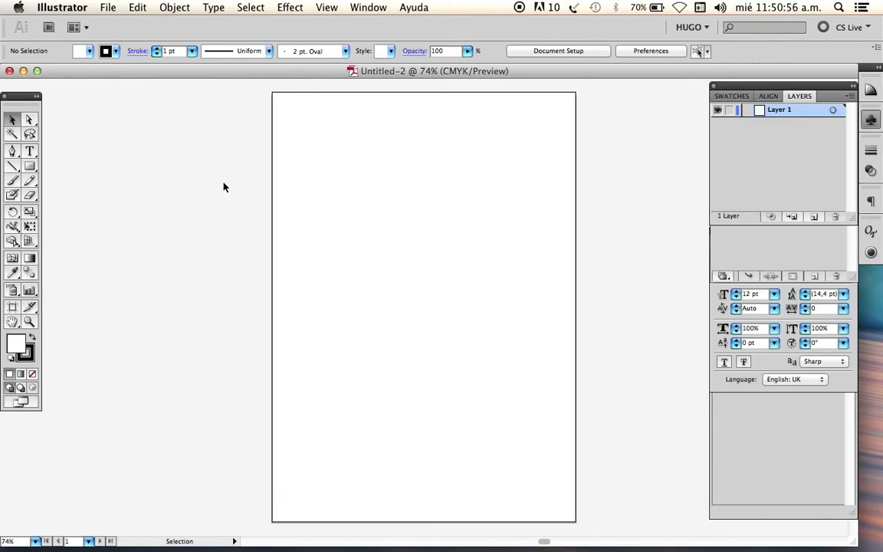
# Place the image Botellas-Agua.jpg from the DISEÑO DE EMPAQUES folder, inside CLASES in the TRABAJOS folder, into the document
pyautogui.click(108, 7)
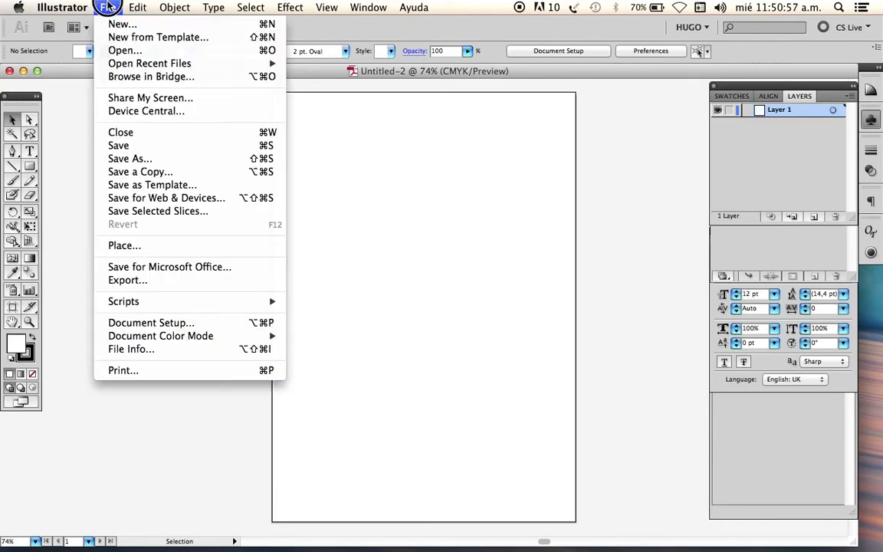
pyautogui.click(123, 246)
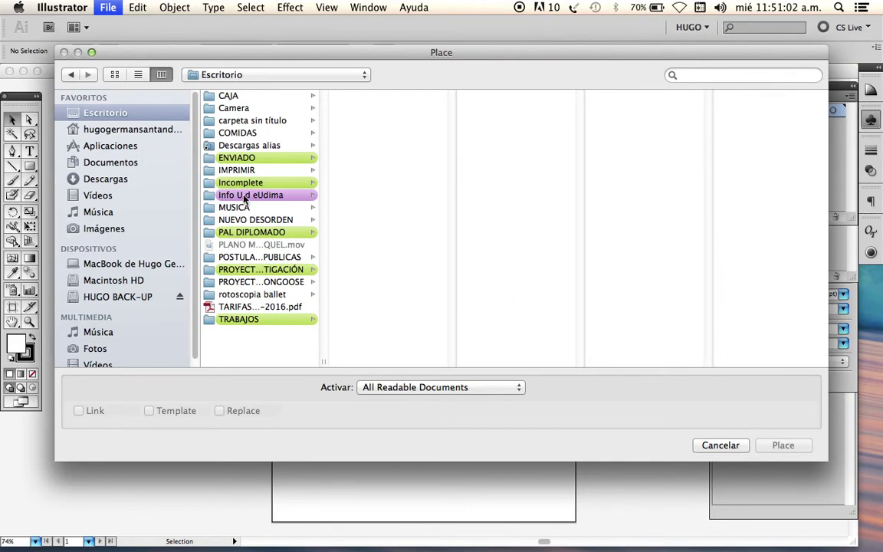
pyautogui.click(238, 319)
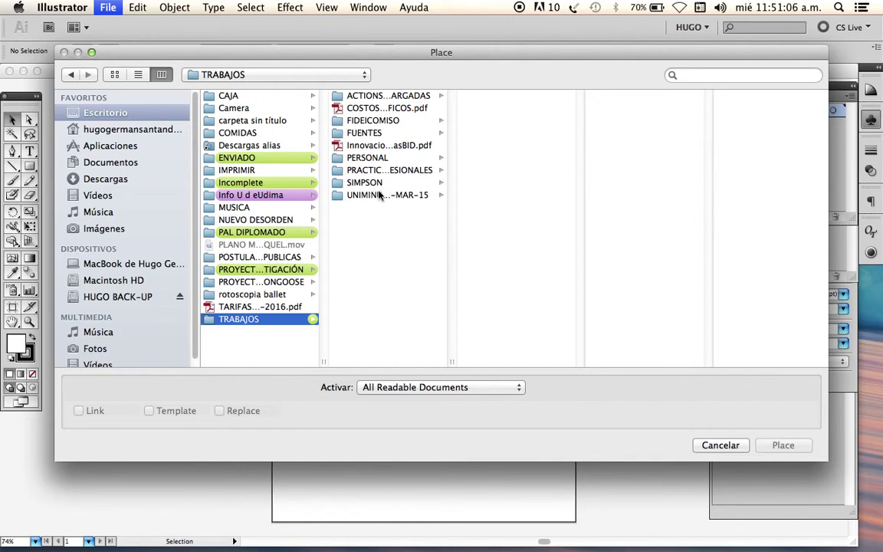
pyautogui.click(343, 193)
pyautogui.click(491, 108)
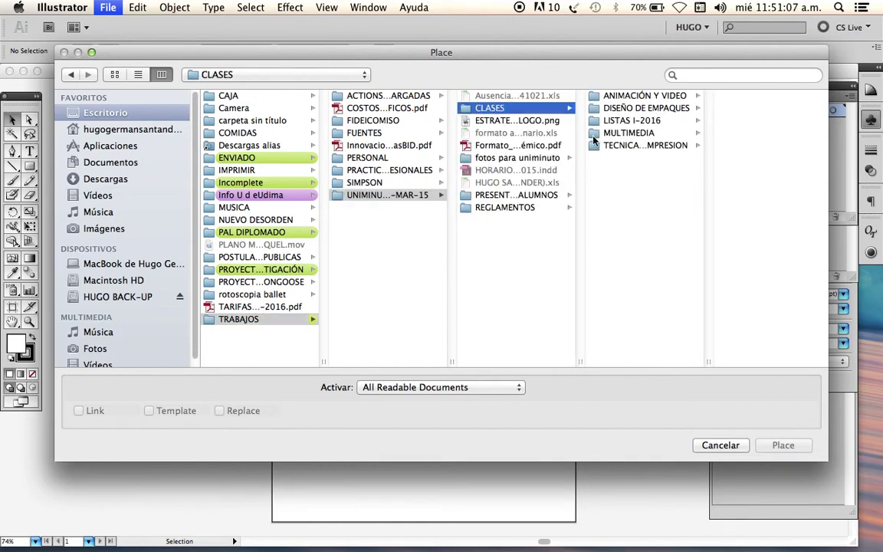
pyautogui.click(649, 109)
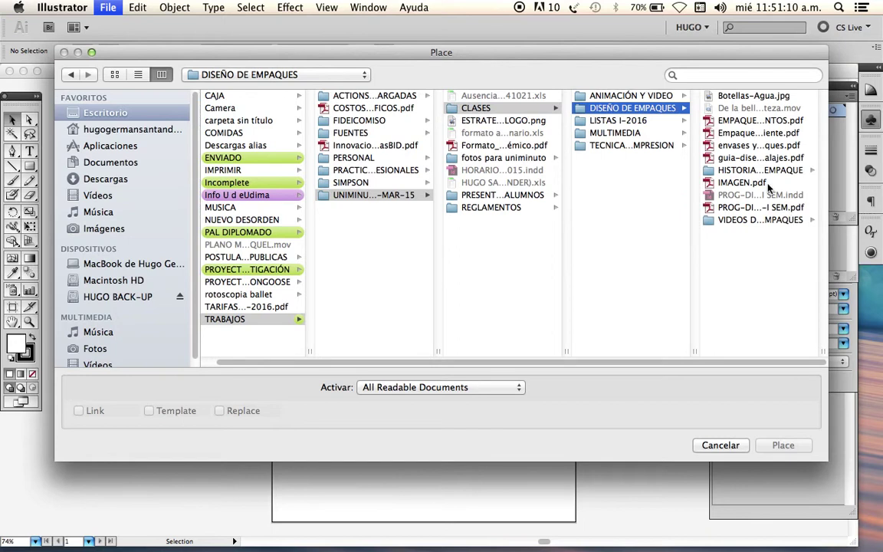
pyautogui.click(744, 97)
pyautogui.doubleClick(743, 97)
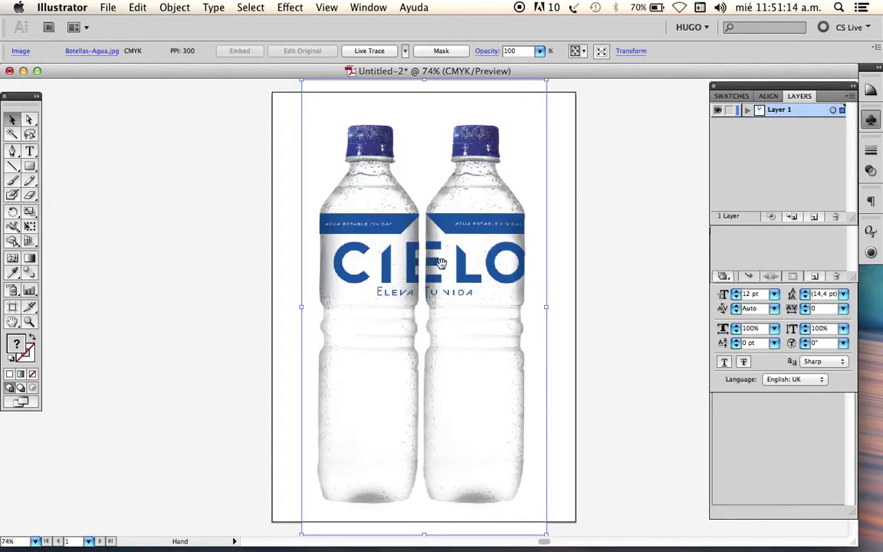
# Scale the placed bottle image down proportionally and move it towards the middle of the artboard
pyautogui.keyDown('alt'); pyautogui.keyDown('super'); pyautogui.click(398, 238); pyautogui.keyUp('super'); pyautogui.keyUp('alt')
pyautogui.moveTo(522, 141); pyautogui.dragTo(445, 283)
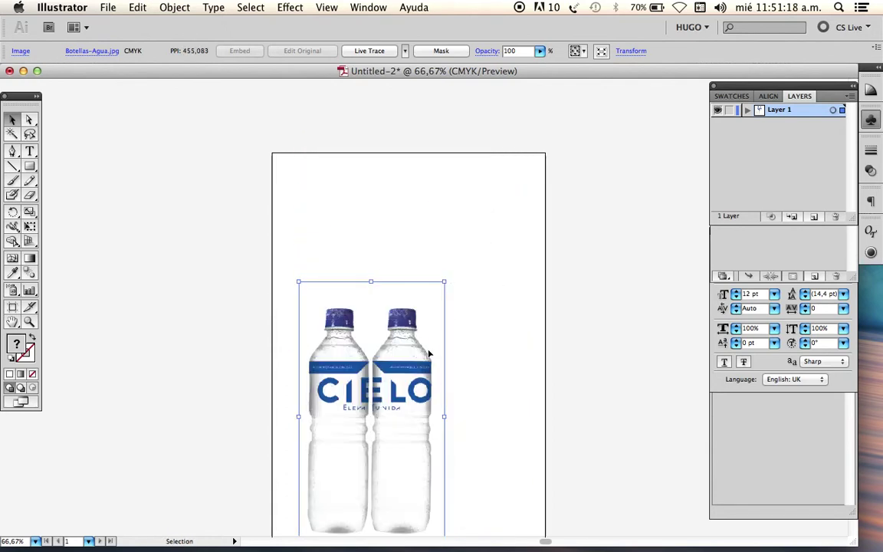
pyautogui.moveTo(406, 347); pyautogui.dragTo(435, 278)
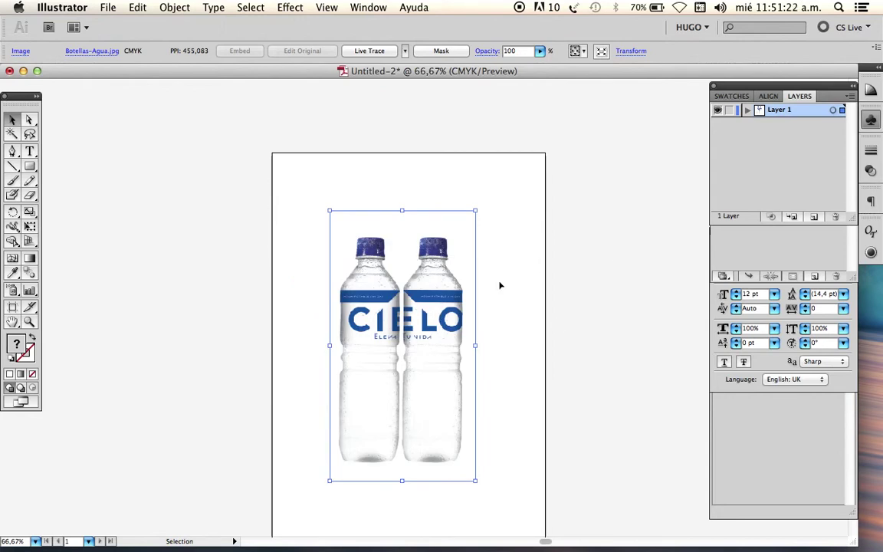
# Rename the layer that holds the bottle image as BOTELLAS
pyautogui.doubleClick(787, 110)
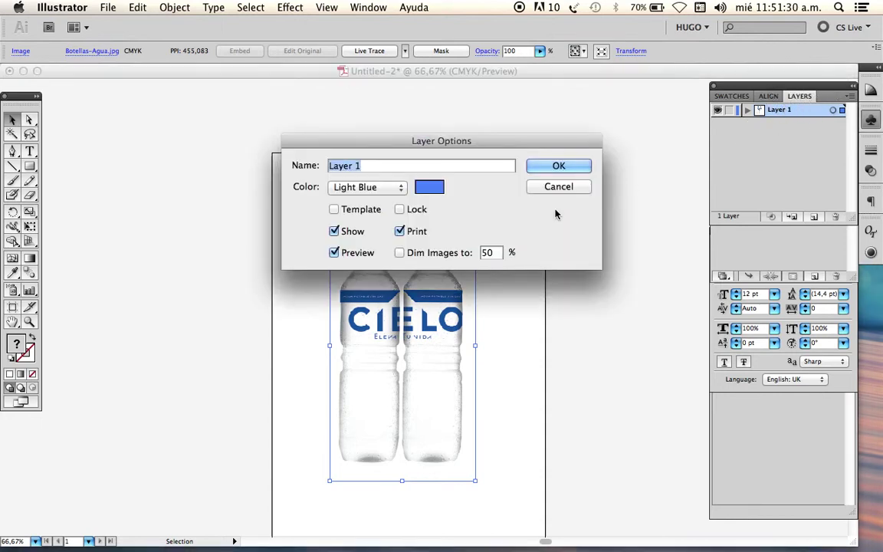
pyautogui.write('BOTELLA')
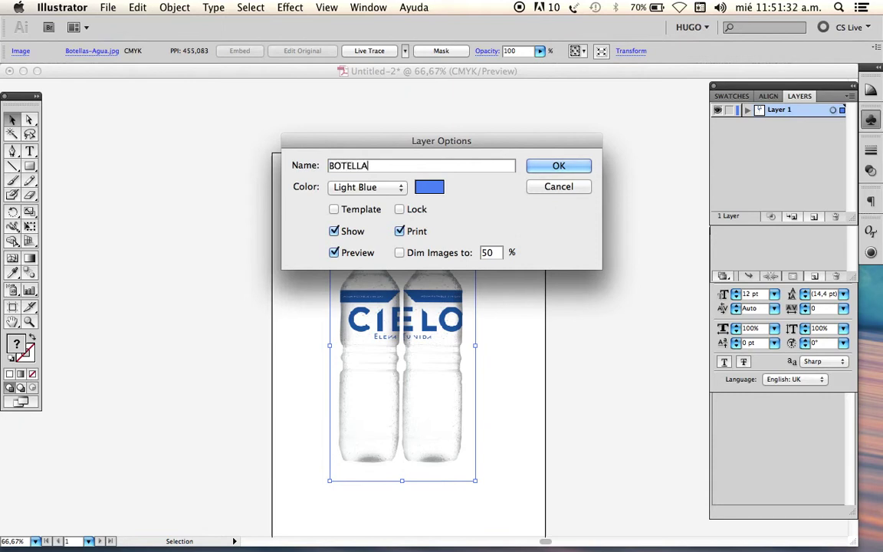
pyautogui.write('S')
pyautogui.click(553, 166)
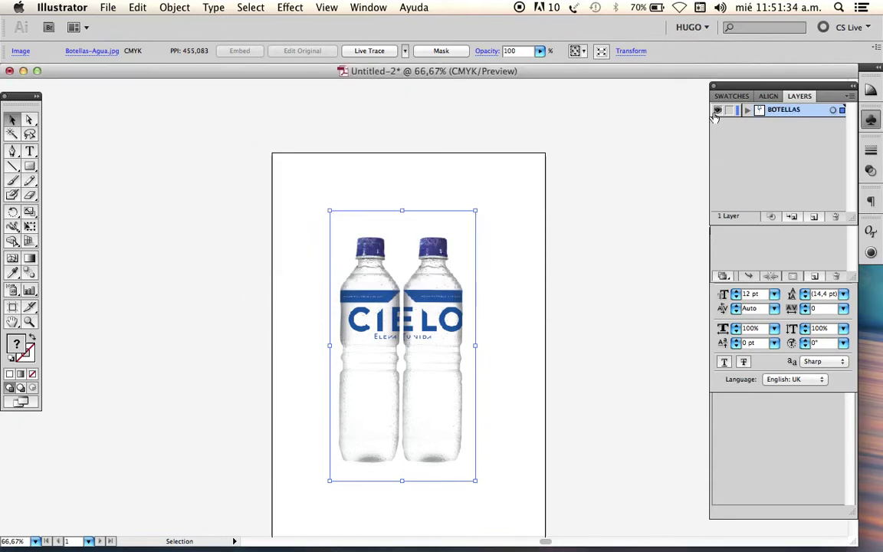
# Lock the BOTELLAS layer and add a new layer named TRAZADO above it
pyautogui.click(728, 176)
pyautogui.click(814, 216)
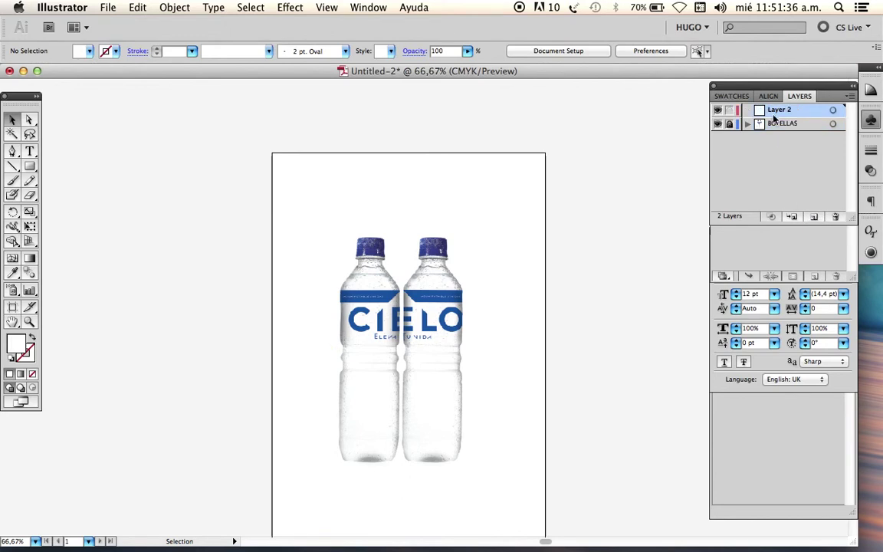
pyautogui.doubleClick(778, 112)
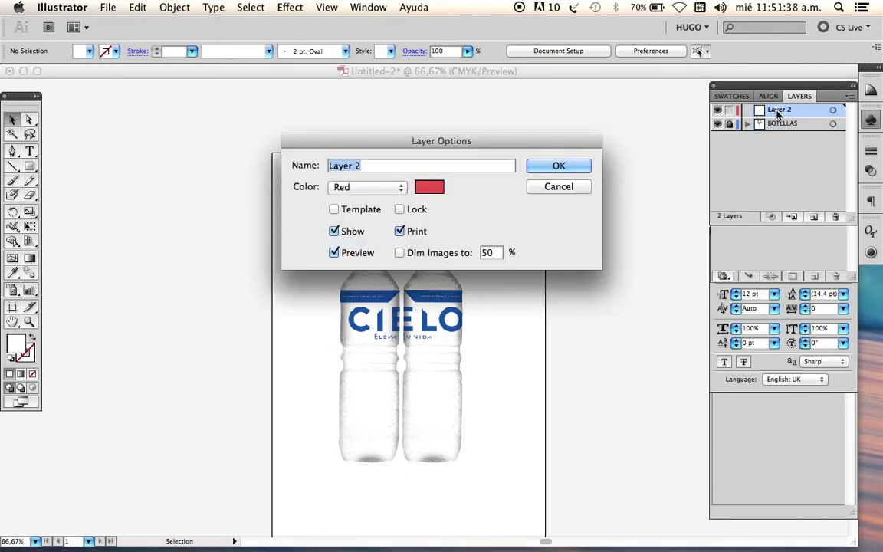
pyautogui.write('TRAZADO')
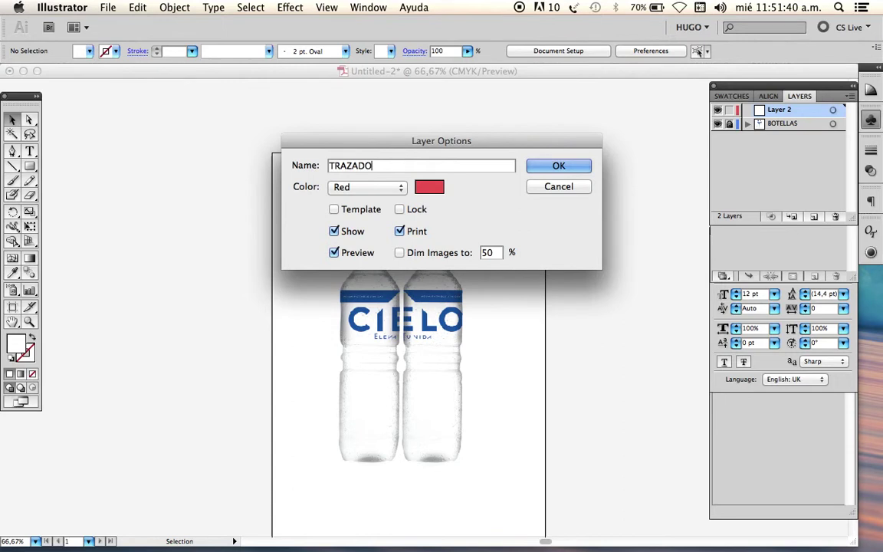
pyautogui.press('Return')
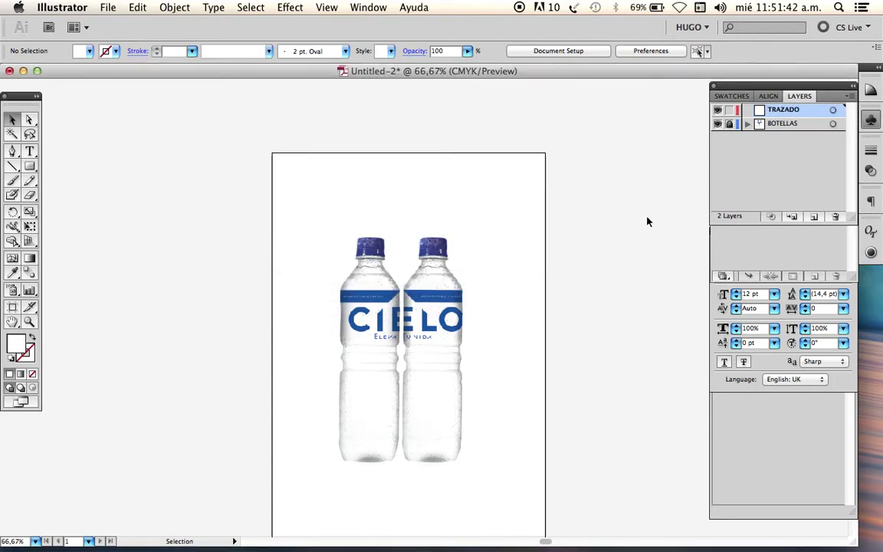
# Set the drawing colours to no fill and a magenta stroke (M 100%) from the swatches
pyautogui.click(32, 374)
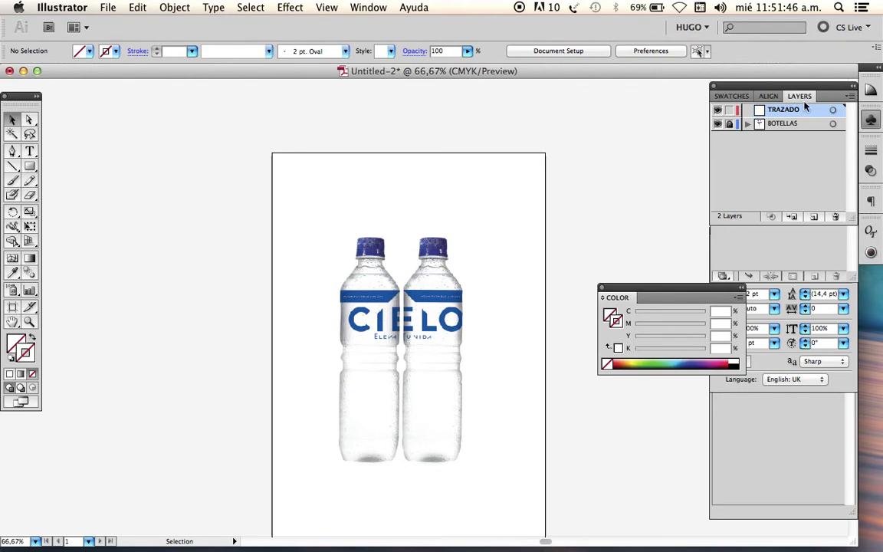
pyautogui.click(731, 96)
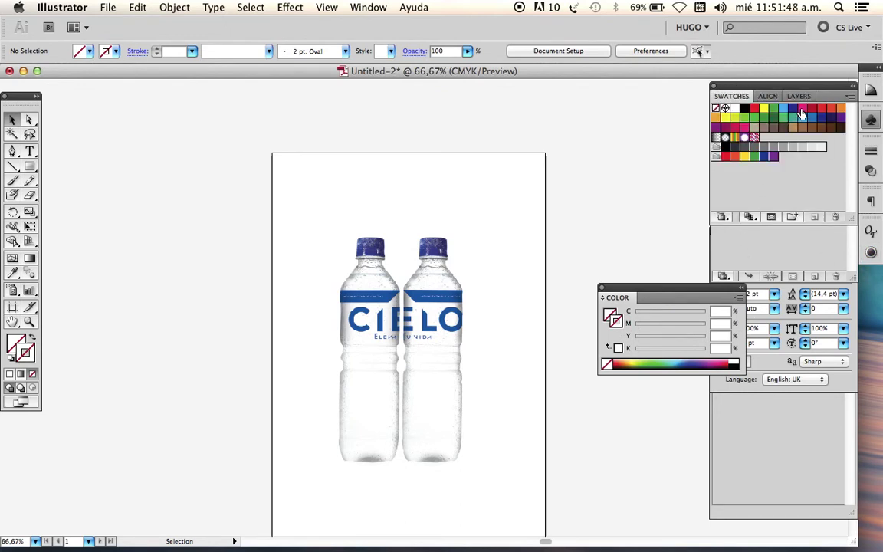
pyautogui.click(803, 111)
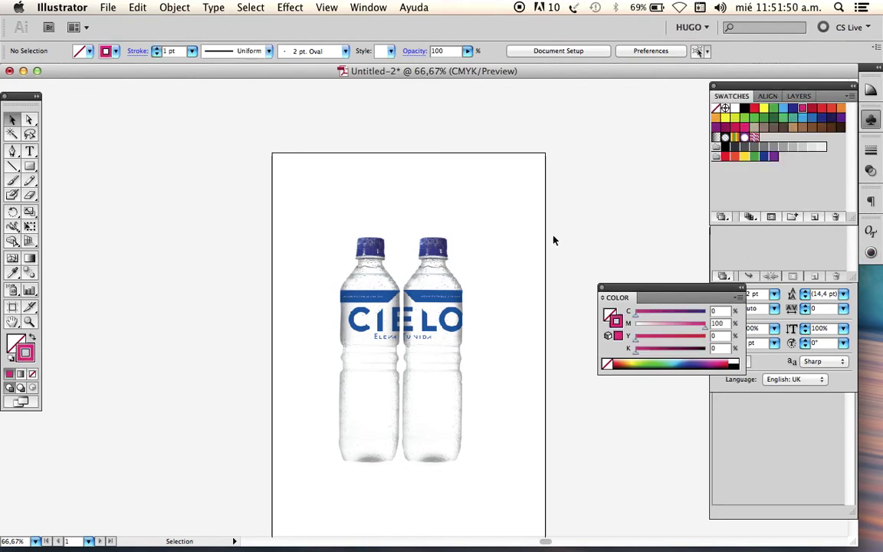
pyautogui.click(602, 289)
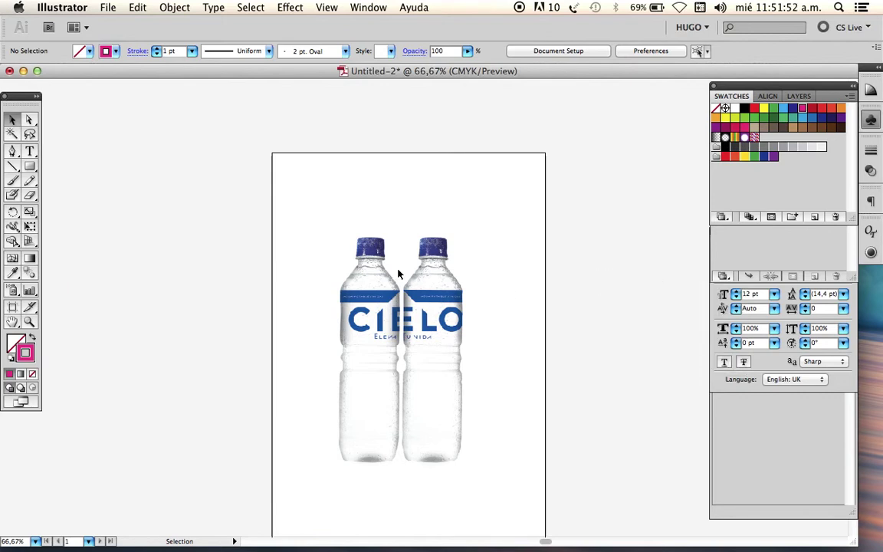
# Draw a rectangle as wide as the right-hand bottle at its label, show the rulers and place a vertical guide through the rectangle's centre
pyautogui.moveTo(407, 238); pyautogui.dragTo(476, 332)
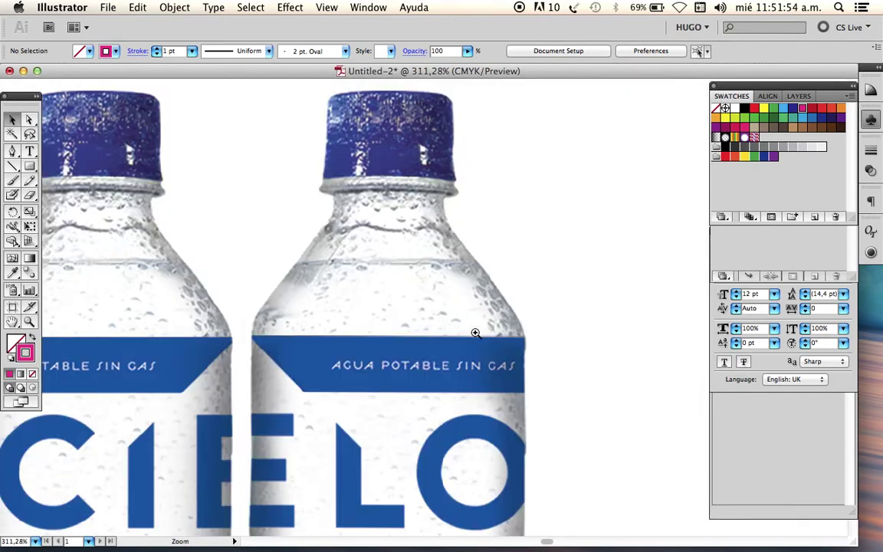
pyautogui.click(30, 167)
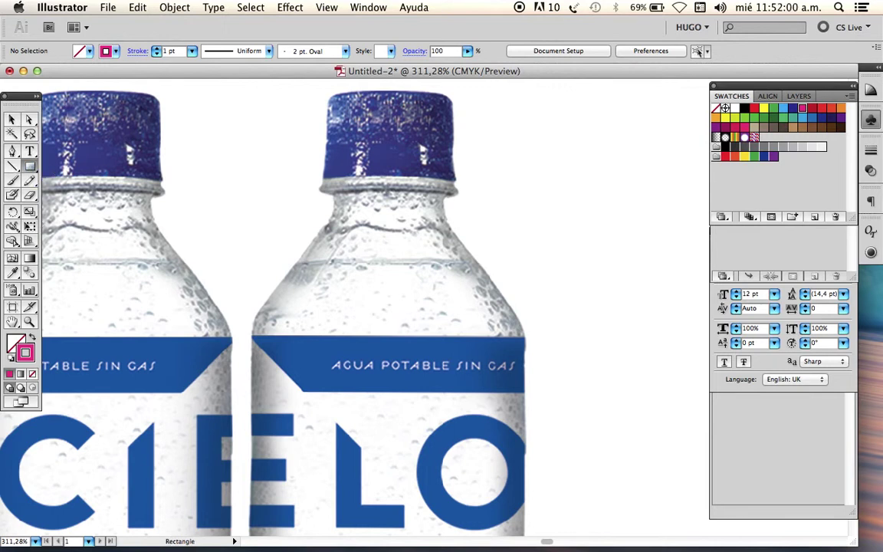
pyautogui.moveTo(253, 336); pyautogui.dragTo(525, 467)
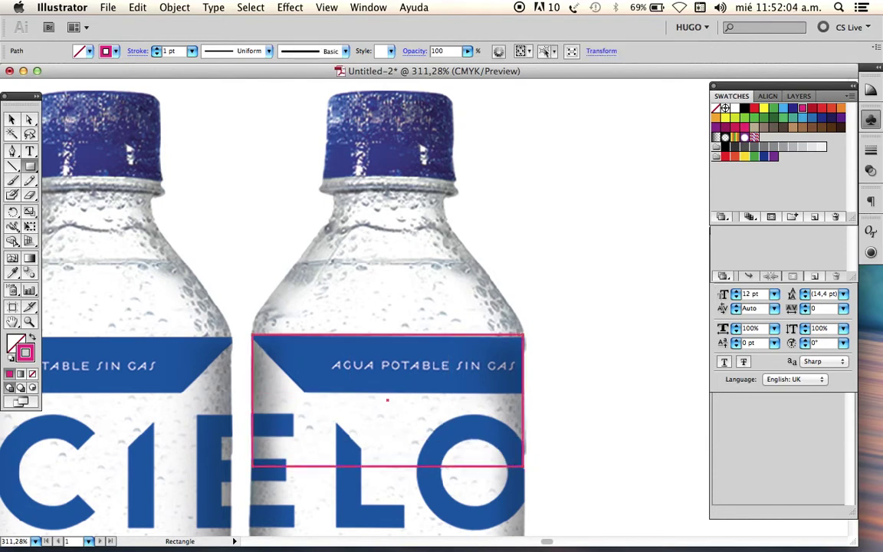
pyautogui.press('super+r')
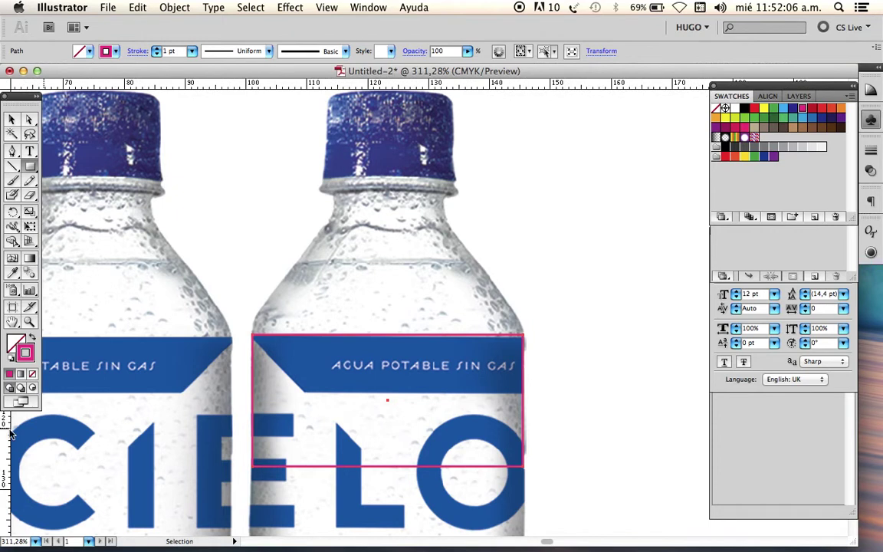
pyautogui.moveTo(7, 402); pyautogui.dragTo(388, 407)
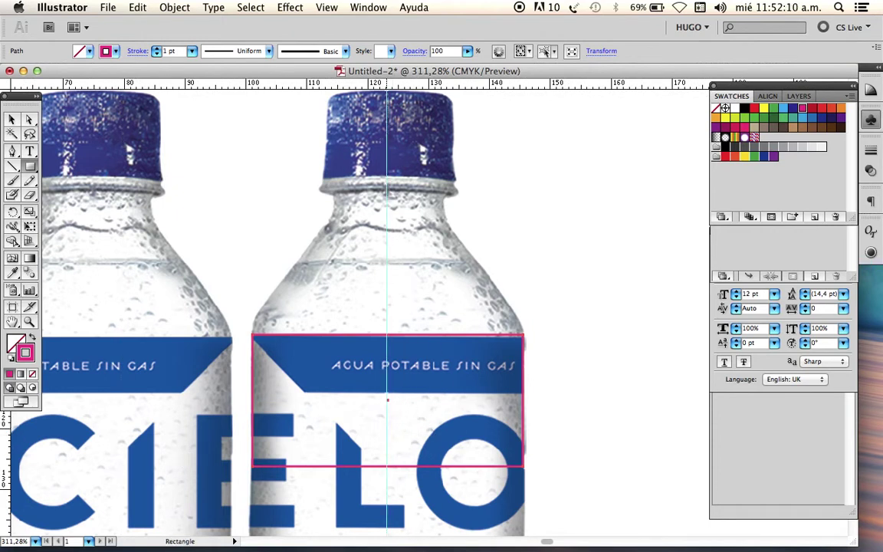
# Check that the guides are locked and delete the helper rectangle, keeping only the vertical centre guide
pyautogui.click(11, 119)
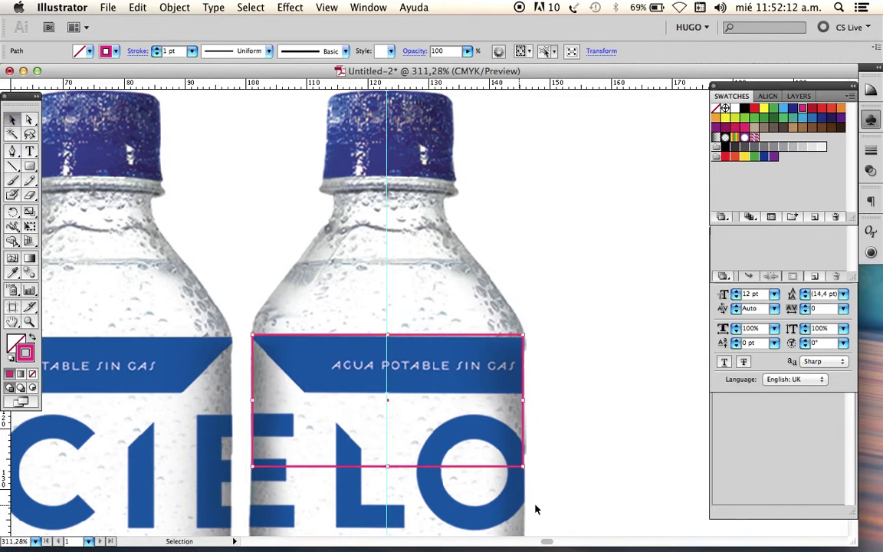
pyautogui.click(334, 9)
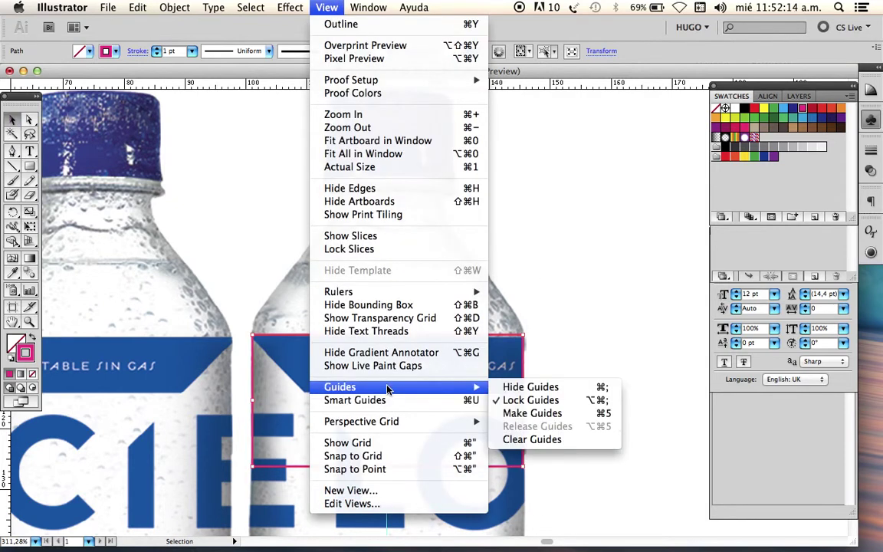
pyautogui.click(586, 252)
pyautogui.click(471, 299)
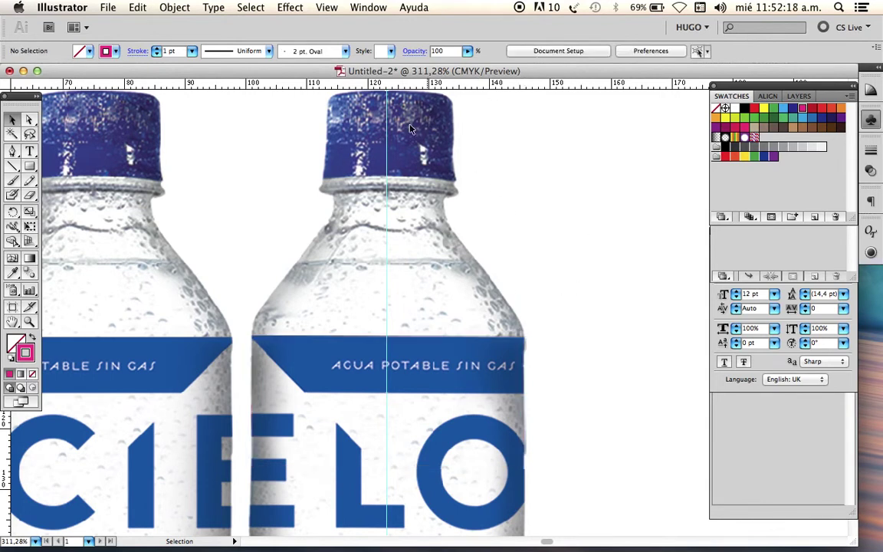
# Start a Pen path on the right-hand bottle with a vertical line down the right side of the cap and a short horizontal segment outwards
pyautogui.click(12, 152)
pyautogui.scroll(1, 379, 307)
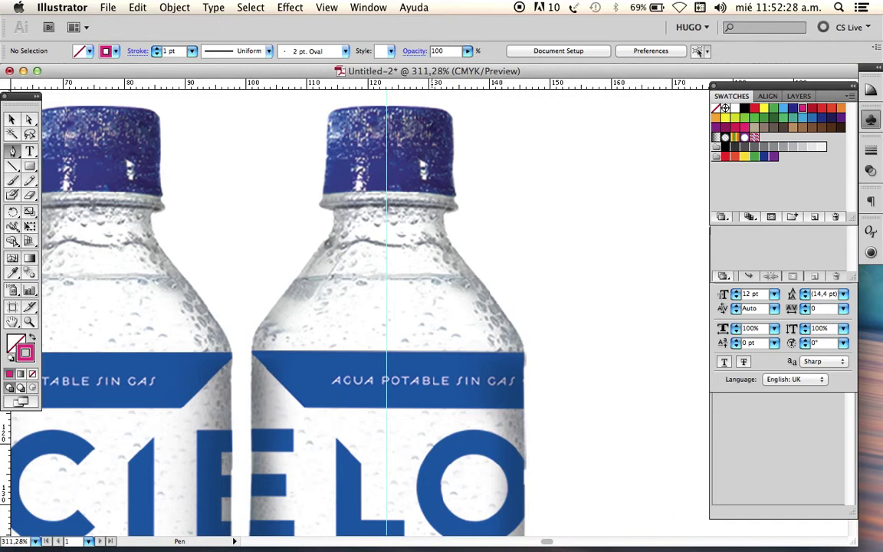
pyautogui.click(435, 124)
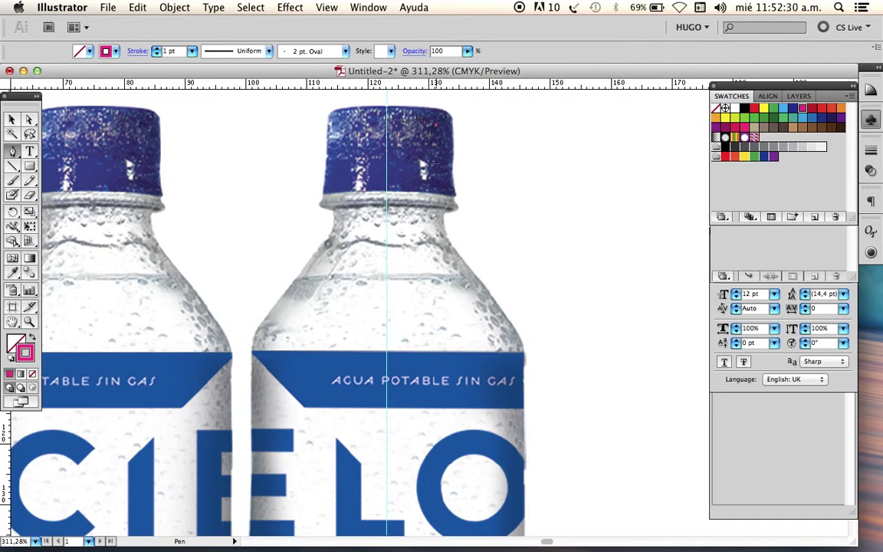
pyautogui.click(435, 193)
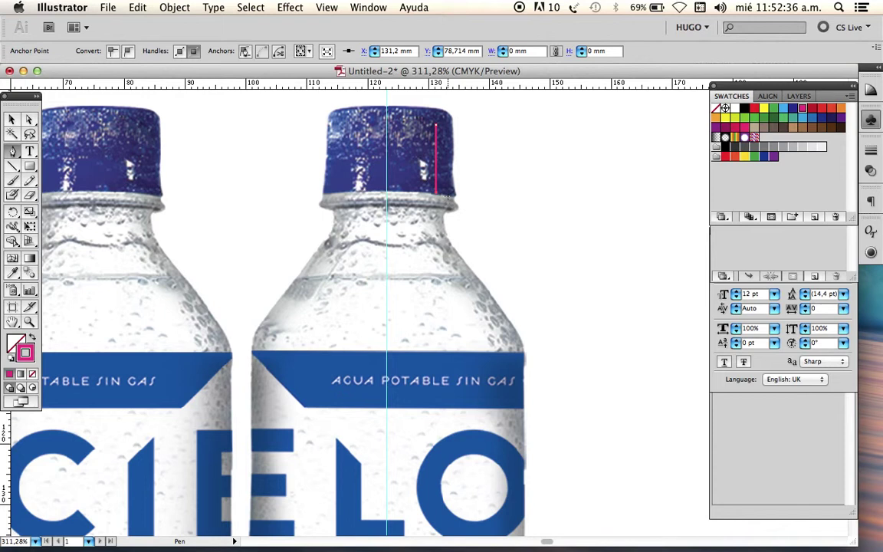
pyautogui.keyDown('shift'); pyautogui.click(448, 196); pyautogui.keyUp('shift')
# Continue the path around the right side of the neck ring, into the neck curve and straight down the sloping shoulder
pyautogui.moveTo(457, 206)
pyautogui.mouseDown()
pyautogui.moveTo(456, 217)
pyautogui.moveTo(444, 205)
pyautogui.mouseUp()
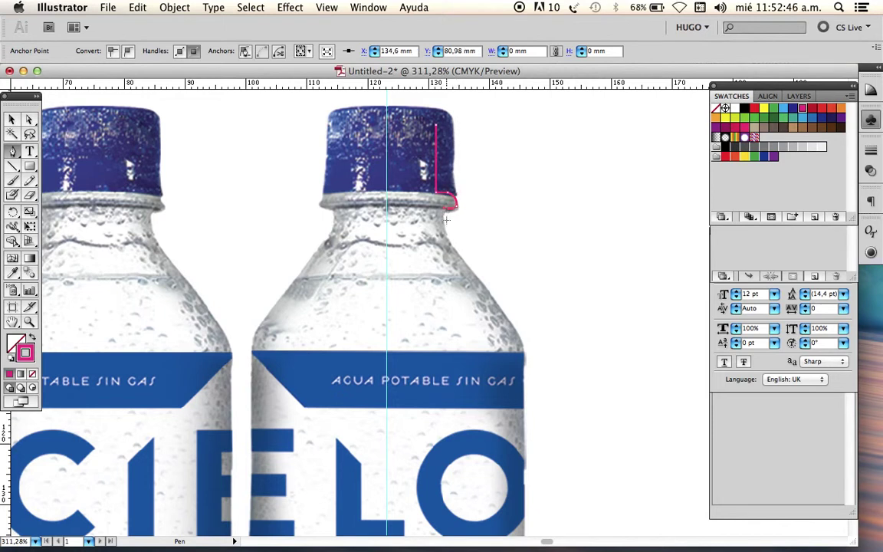
pyautogui.click(449, 205)
pyautogui.moveTo(444, 230); pyautogui.dragTo(454, 248)
pyautogui.press('super+z')
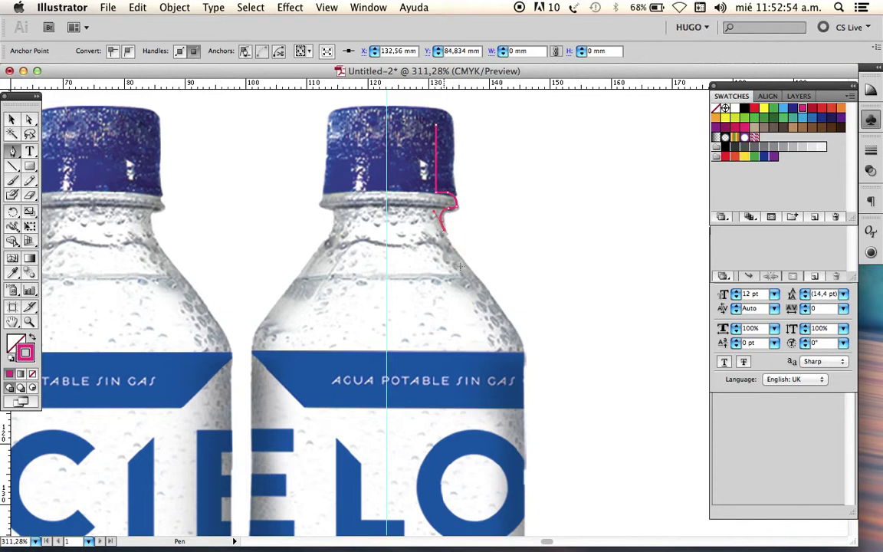
pyautogui.click(518, 335)
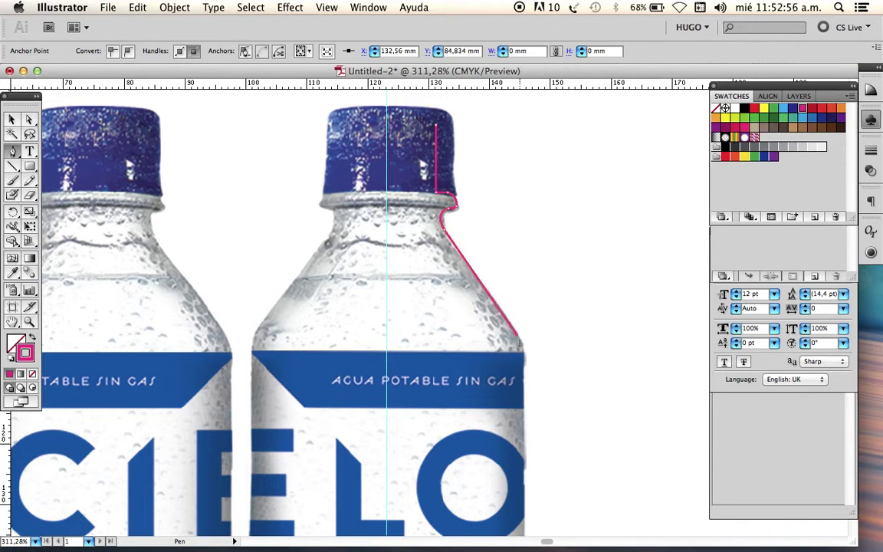
# Round the shoulder into a vertical line down the label's right side, ending with a curve inwards below the label
pyautogui.moveTo(546, 359); pyautogui.dragTo(517, 224)
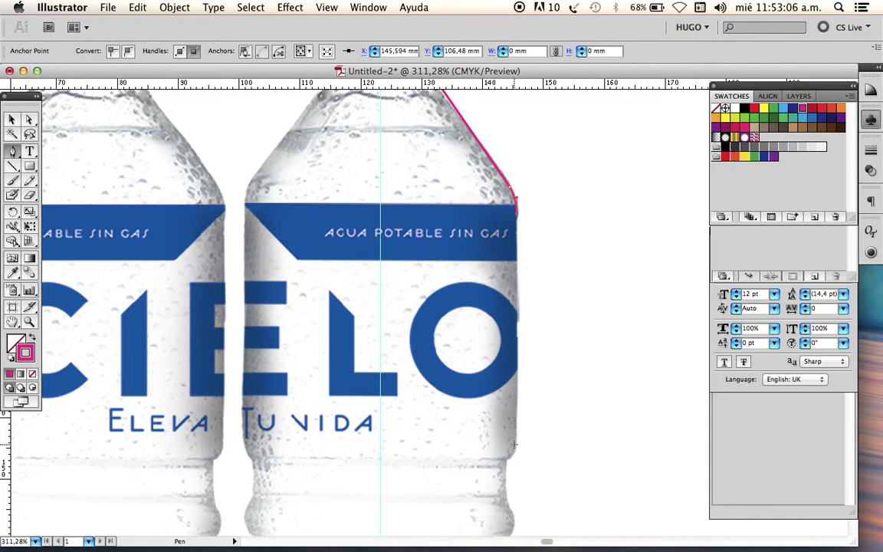
pyautogui.click(514, 444)
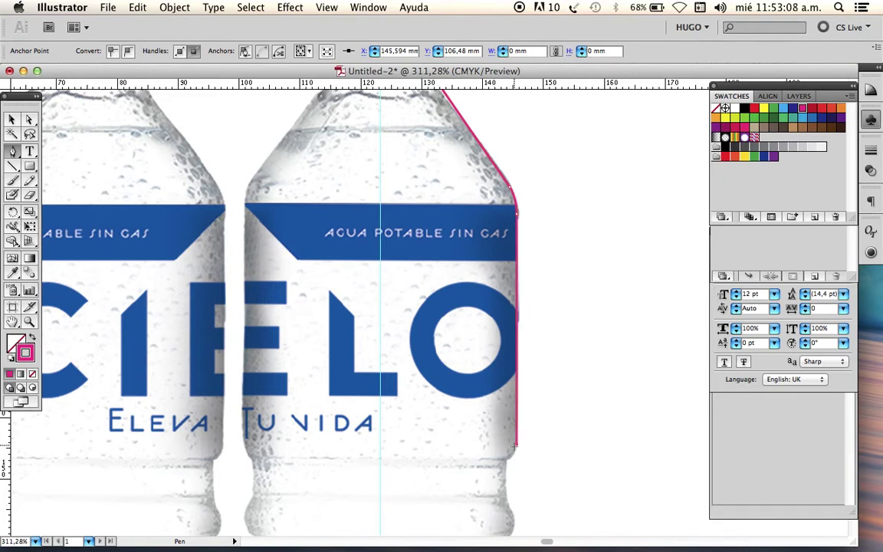
pyautogui.scroll(-5, 534, 449)
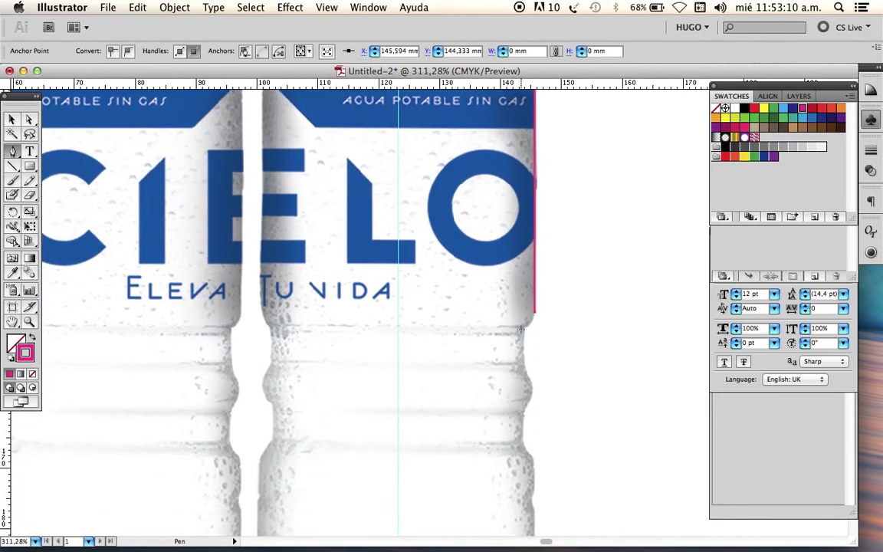
pyautogui.moveTo(521, 327); pyautogui.dragTo(516, 327)
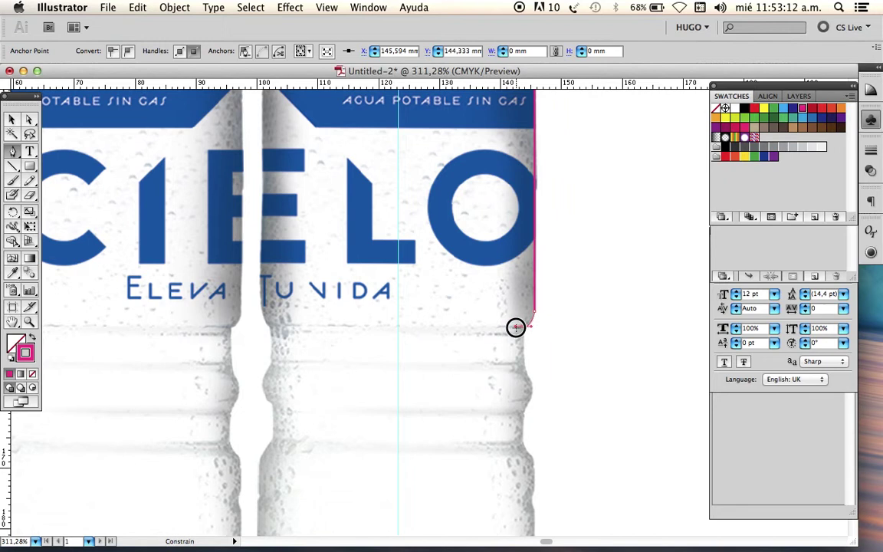
# Trace the short straight groove below the label and the rounded bulge beneath it with the Pen tool
pyautogui.scroll(-3, 546, 356)
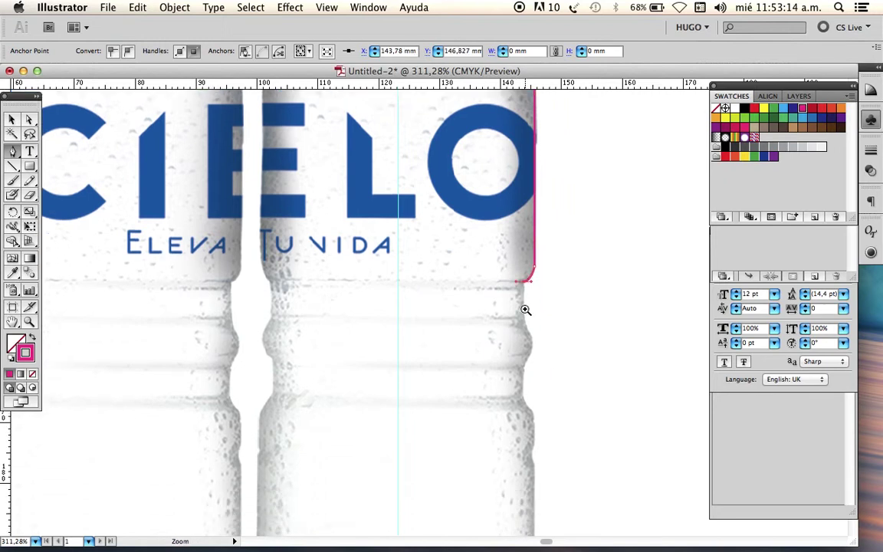
pyautogui.click(526, 310)
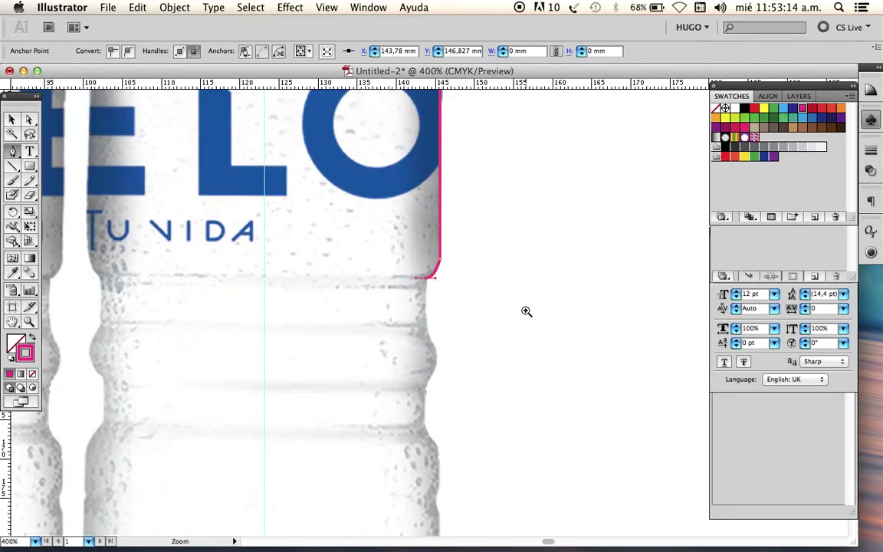
pyautogui.click(426, 313)
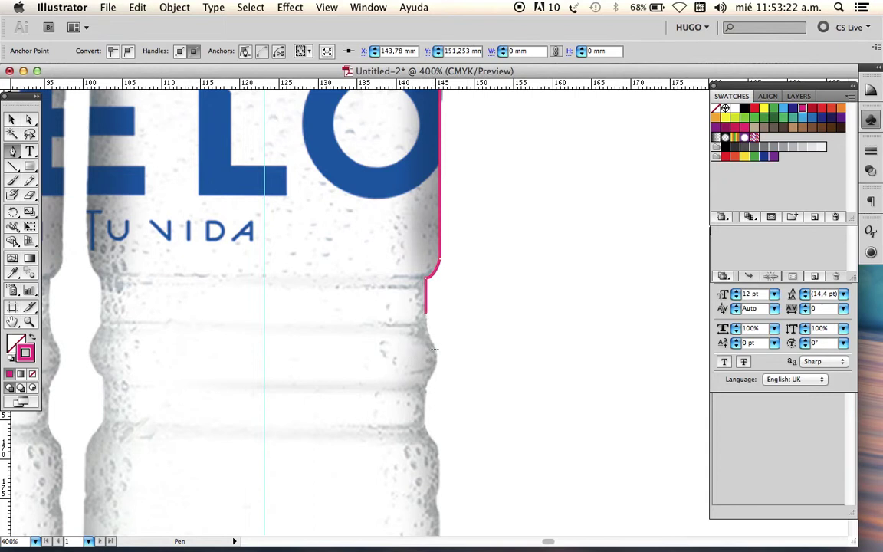
pyautogui.moveTo(434, 347); pyautogui.dragTo(443, 355)
pyautogui.click(431, 345)
pyautogui.moveTo(430, 374); pyautogui.dragTo(460, 301)
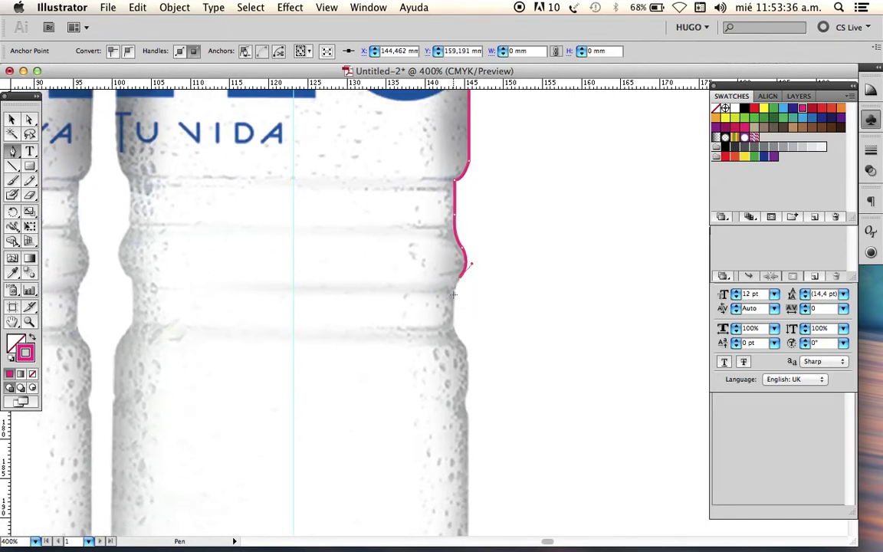
# Extend the path along the second groove and curve it outwards to the side of the lower body
pyautogui.moveTo(454, 293); pyautogui.dragTo(454, 302)
pyautogui.click(453, 295)
pyautogui.click(452, 325)
pyautogui.moveTo(461, 345); pyautogui.dragTo(463, 345)
# Draw a straight vertical segment down the side of the lower body to where the bottle starts to taper
pyautogui.moveTo(484, 388); pyautogui.dragTo(486, 280)
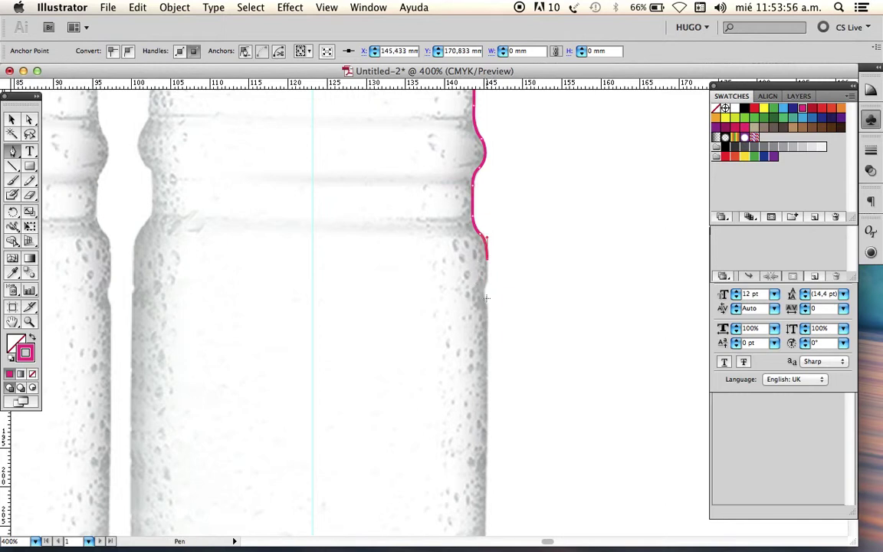
pyautogui.scroll(-5, 497, 324)
pyautogui.scroll(-10, 496, 323)
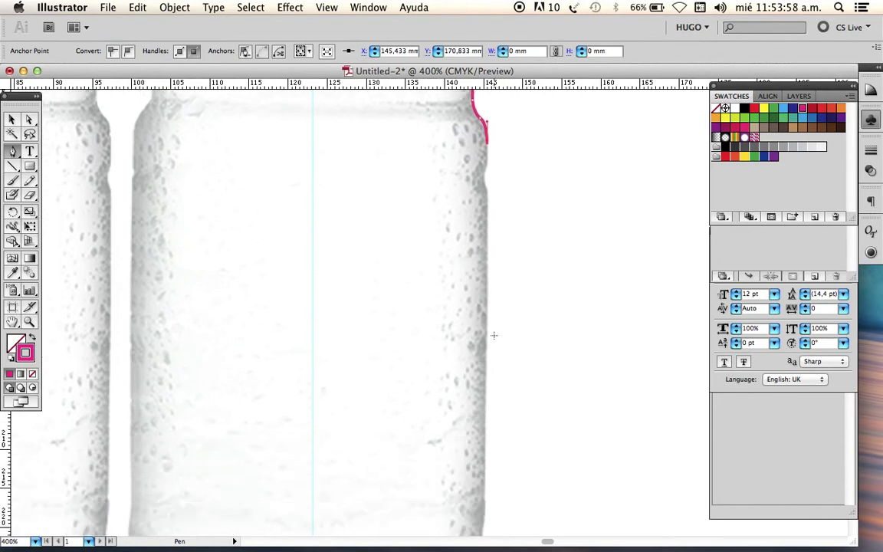
pyautogui.click(487, 328)
# Trace the tapered lower corner and the base, curving up into the bottom recess and ending on the centre guide
pyautogui.scroll(-5, 490, 389)
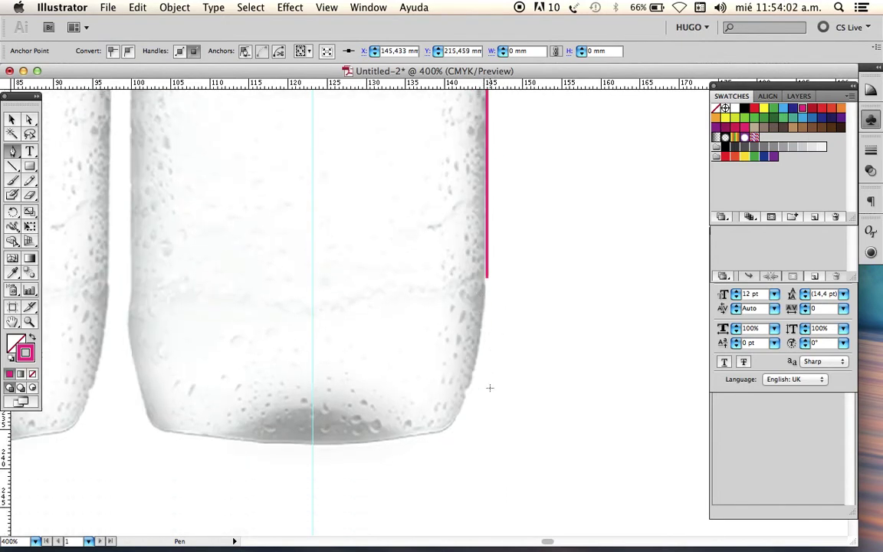
pyautogui.moveTo(465, 357); pyautogui.dragTo(451, 376)
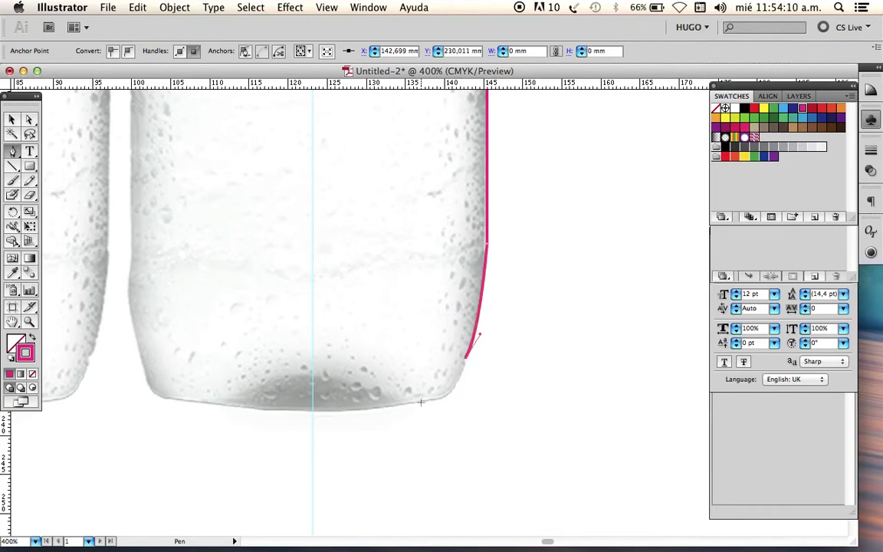
pyautogui.moveTo(420, 401)
pyautogui.mouseDown()
pyautogui.moveTo(383, 402)
pyautogui.moveTo(391, 404)
pyautogui.mouseUp()
pyautogui.moveTo(475, 400); pyautogui.dragTo(558, 402)
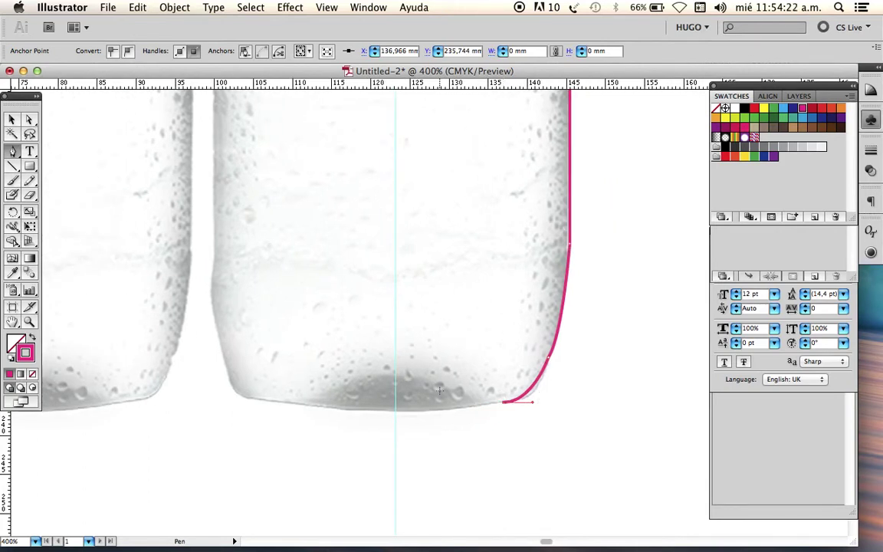
pyautogui.moveTo(429, 388)
pyautogui.mouseDown()
pyautogui.moveTo(412, 368)
pyautogui.moveTo(398, 369)
pyautogui.mouseUp()
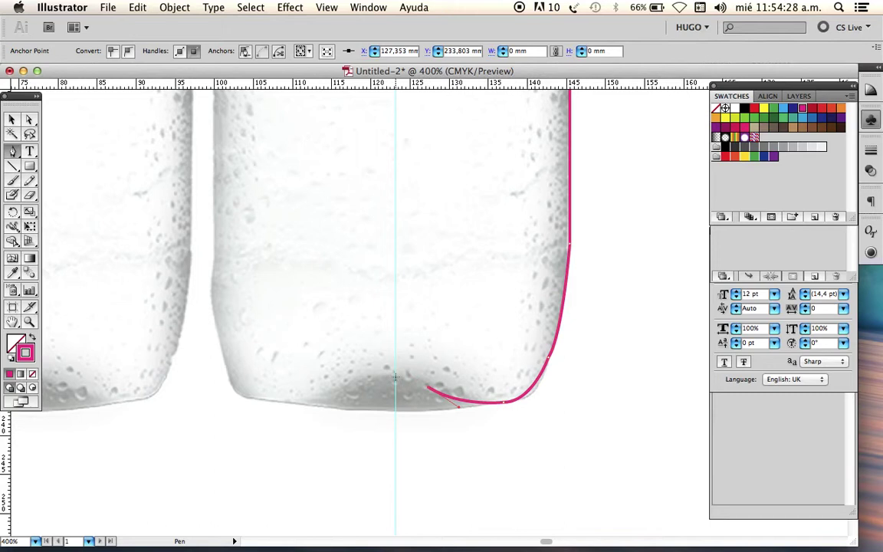
pyautogui.moveTo(395, 376); pyautogui.dragTo(384, 376)
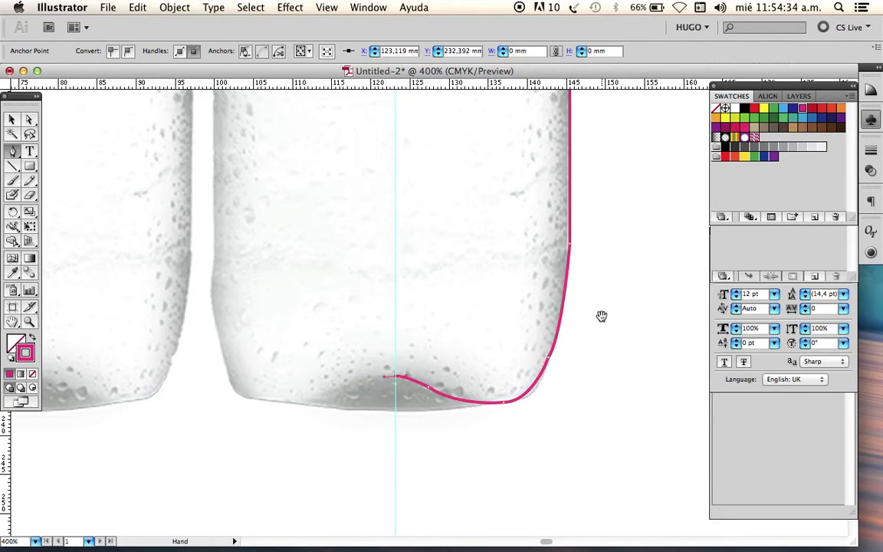
# Adjust the handle of the lower-corner anchor point with Direct Selection to fit the bottle's taper, and deselect the path
pyautogui.click(29, 119)
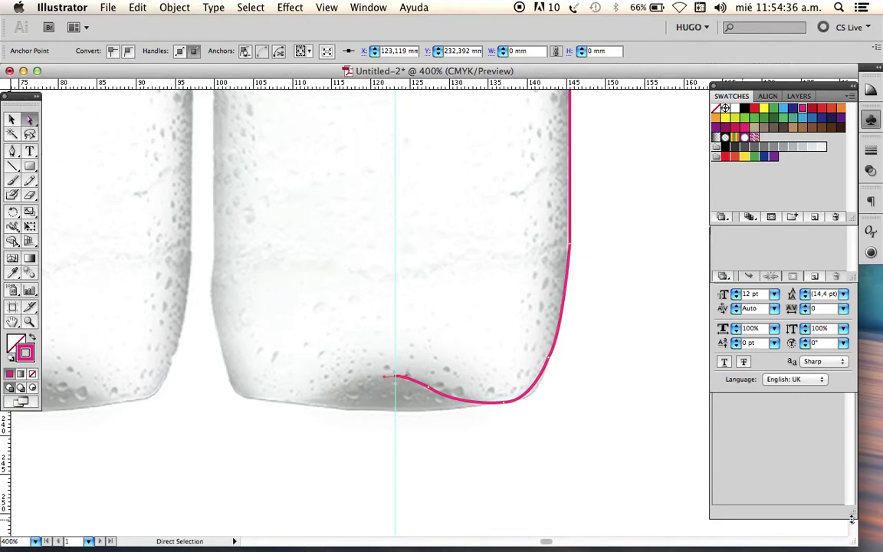
pyautogui.click(550, 359)
pyautogui.moveTo(563, 337); pyautogui.dragTo(566, 323)
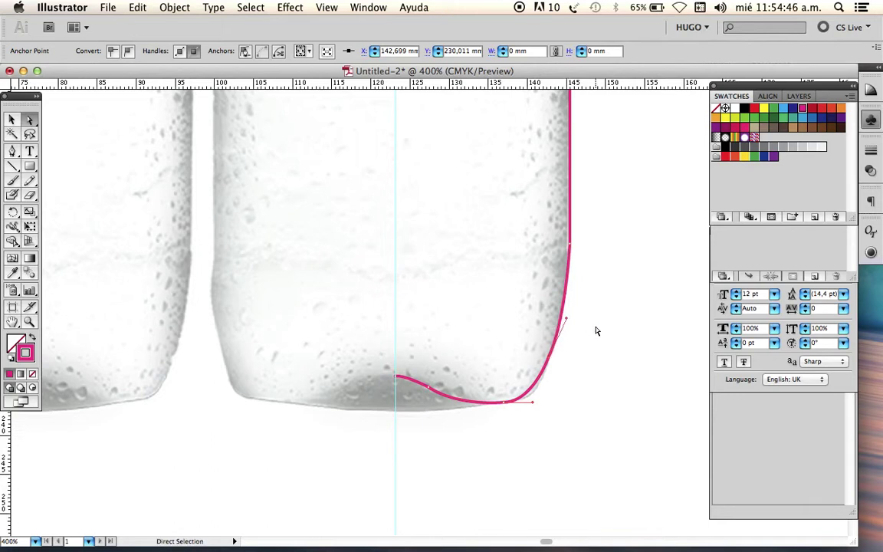
pyautogui.click(599, 332)
# Lock the TRAZADO layer
pyautogui.keyDown('alt'); pyautogui.keyDown('super'); pyautogui.click(510, 365); pyautogui.keyUp('super'); pyautogui.keyUp('alt')
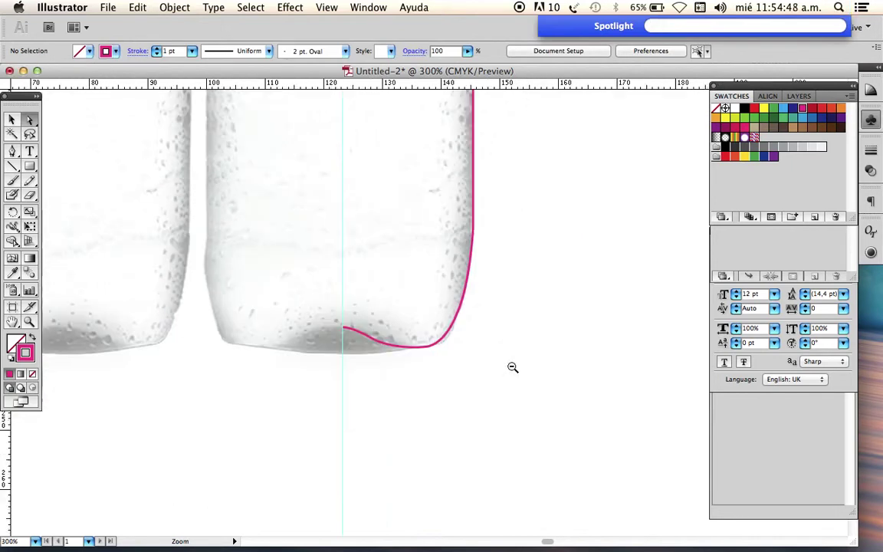
pyautogui.keyDown('alt'); pyautogui.click(424, 272); pyautogui.keyUp('alt')
pyautogui.keyDown('alt'); pyautogui.click(448, 260); pyautogui.keyUp('alt')
pyautogui.moveTo(447, 260); pyautogui.dragTo(401, 404)
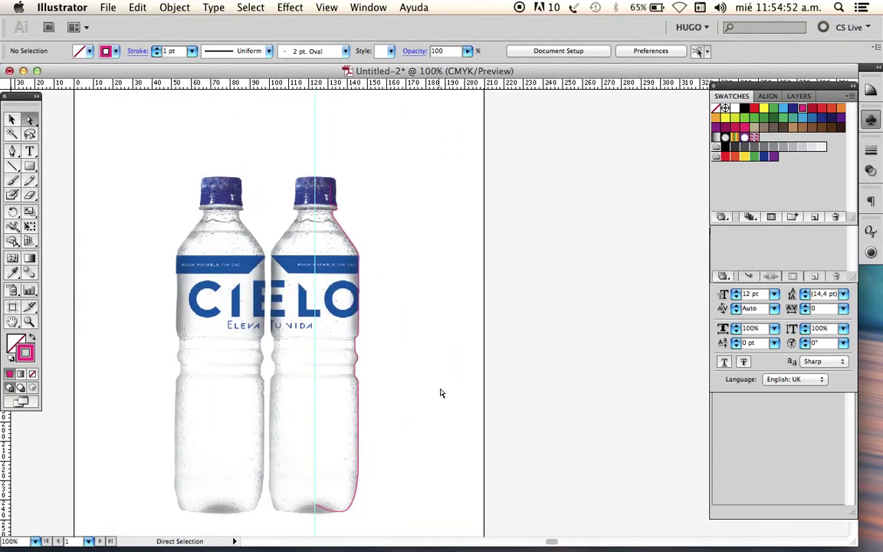
pyautogui.moveTo(449, 290); pyautogui.dragTo(447, 257)
pyautogui.click(800, 95)
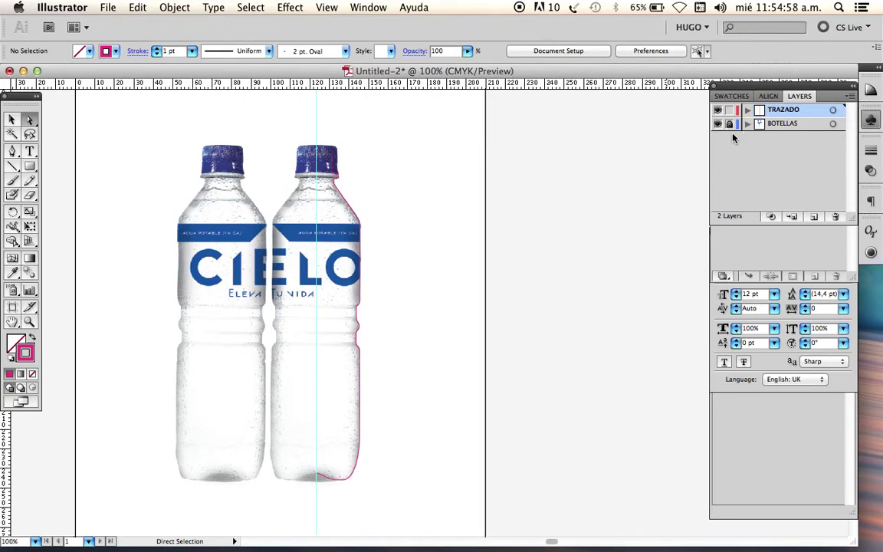
pyautogui.click(729, 110)
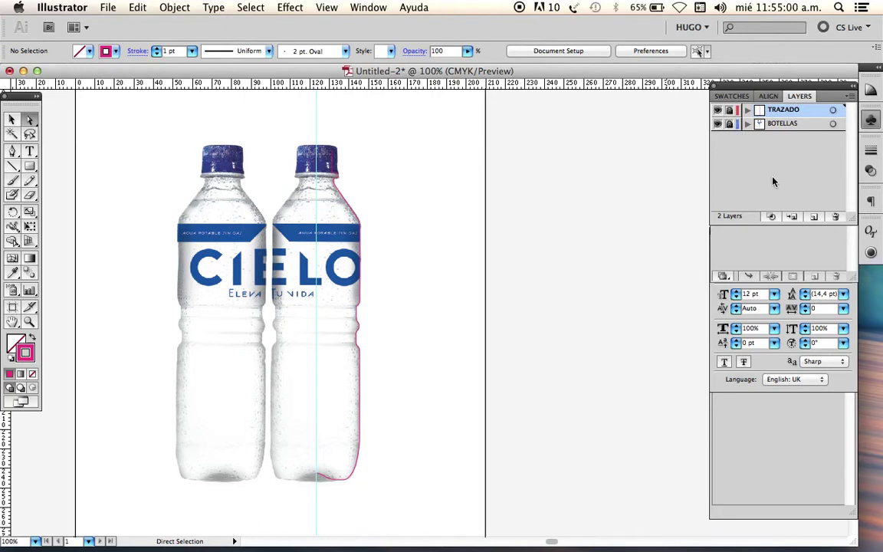
# Add a new layer above TRAZADO and name it ETIQUETA
pyautogui.click(814, 218)
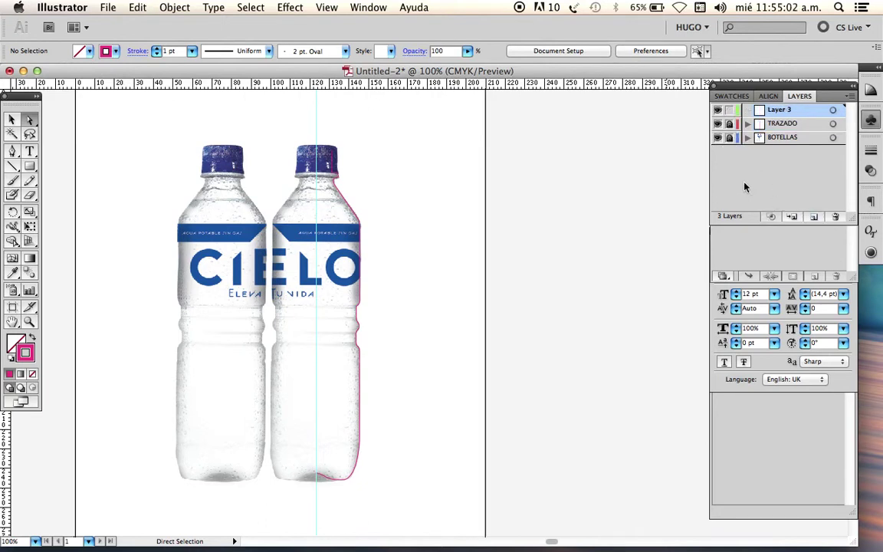
pyautogui.doubleClick(784, 111)
pyautogui.write('ETI')
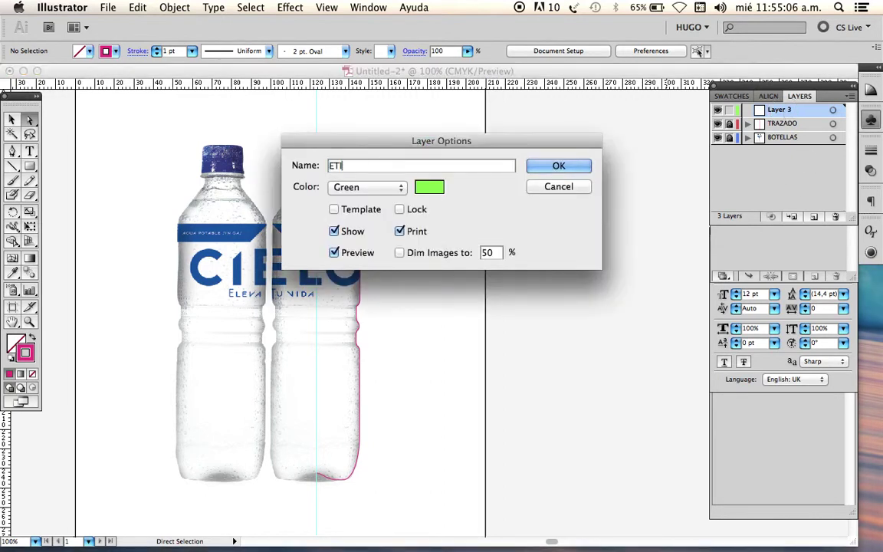
pyautogui.write('QUETA')
pyautogui.press('Return')
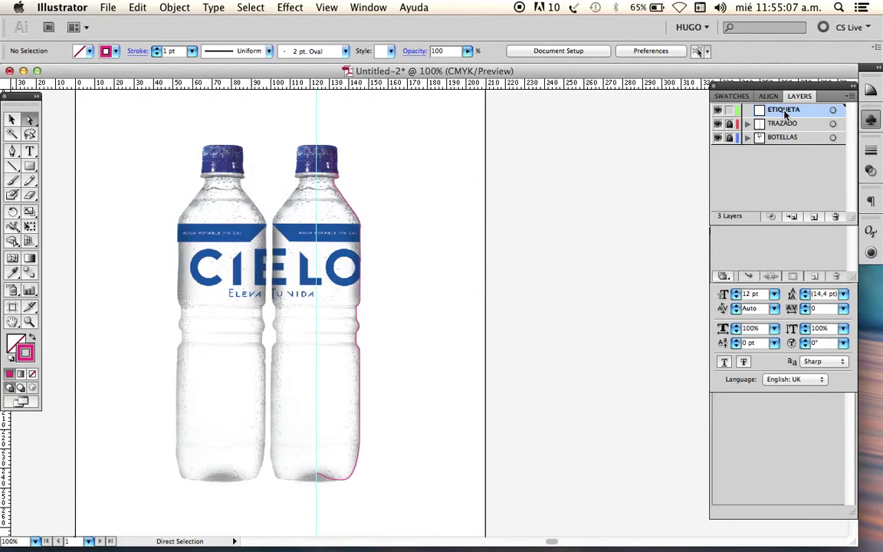
# Draw a rectangle over the right-hand bottle's label, spanning the bottle's full width, and raise its upper edge within the blue band
pyautogui.press('z')
pyautogui.moveTo(252, 202); pyautogui.dragTo(312, 287)
pyautogui.keyDown('alt'); pyautogui.click(343, 287); pyautogui.keyUp('alt')
pyautogui.click(30, 165)
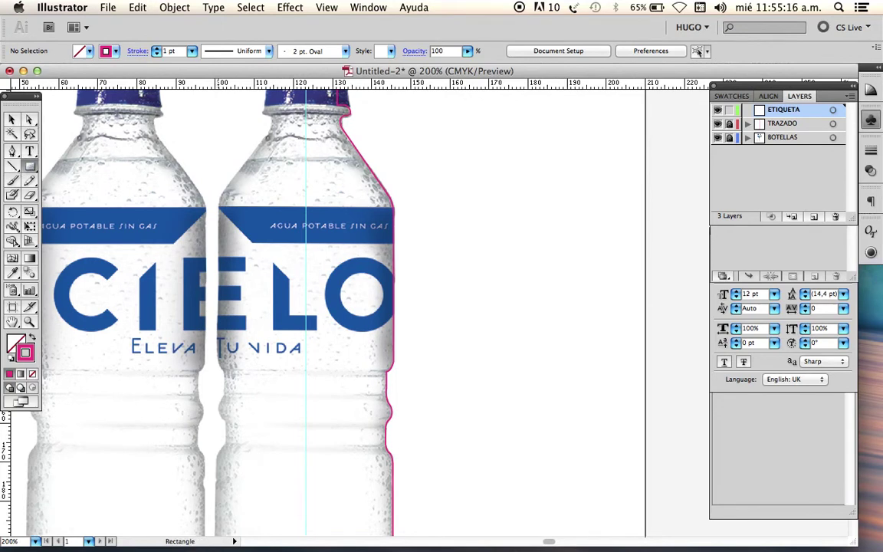
pyautogui.moveTo(219, 225)
pyautogui.mouseDown()
pyautogui.moveTo(414, 331)
pyautogui.moveTo(505, 360)
pyautogui.moveTo(550, 358)
pyautogui.moveTo(408, 339)
pyautogui.moveTo(394, 355)
pyautogui.mouseUp()
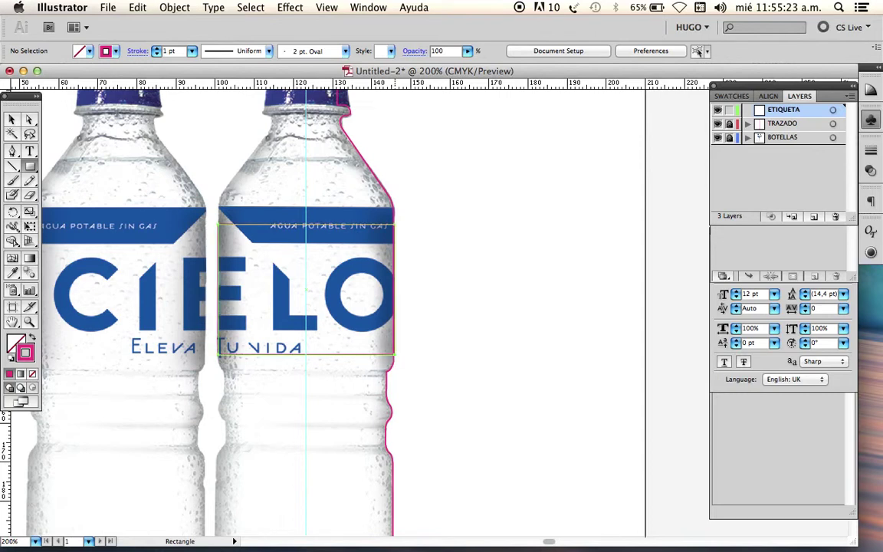
pyautogui.click(11, 119)
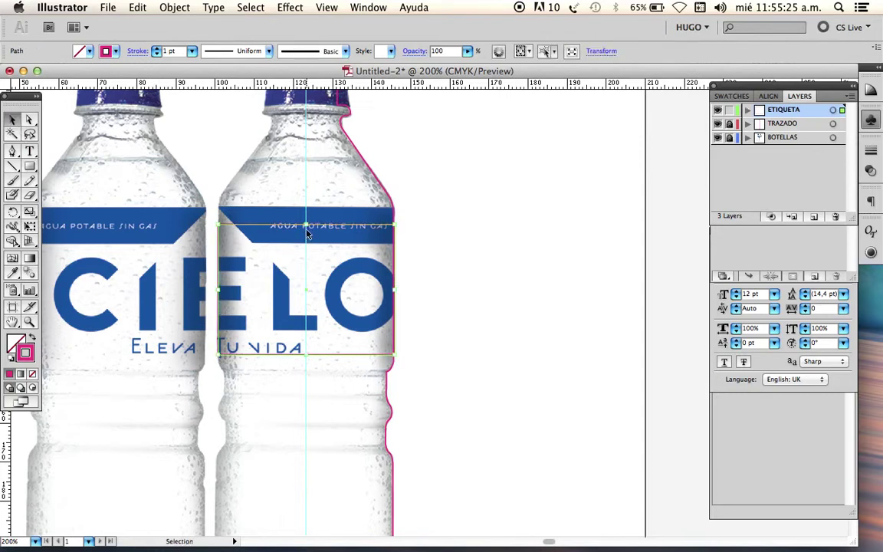
pyautogui.moveTo(305, 226); pyautogui.dragTo(305, 215)
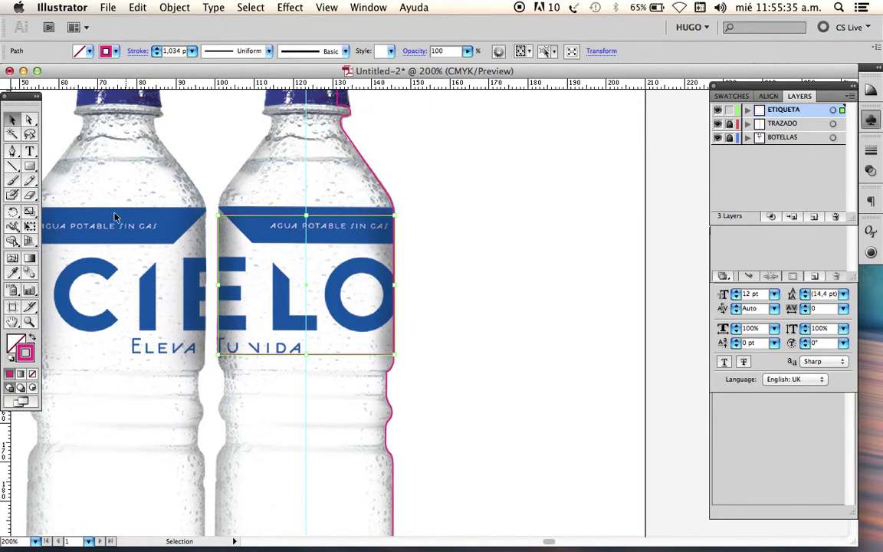
# Scale the label rectangle non-uniformly to 200% horizontally and 100% vertically
pyautogui.doubleClick(29, 214)
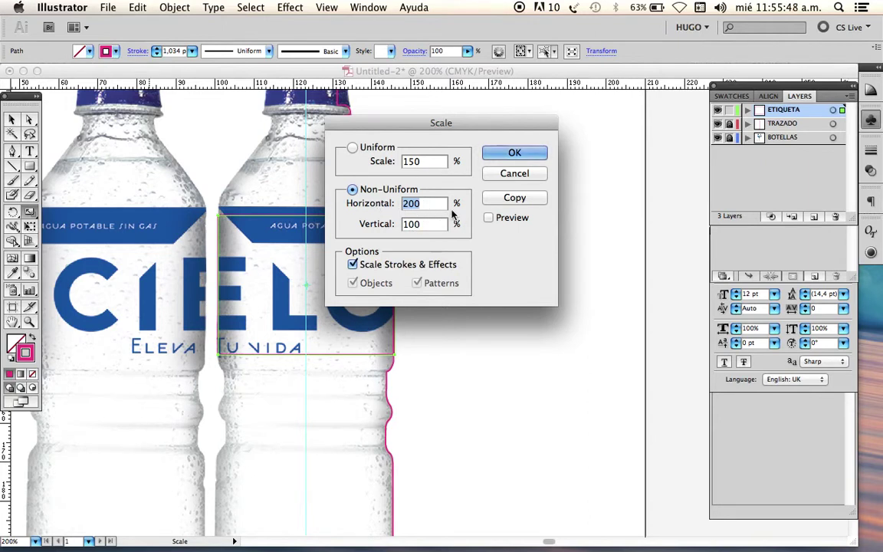
pyautogui.click(541, 156)
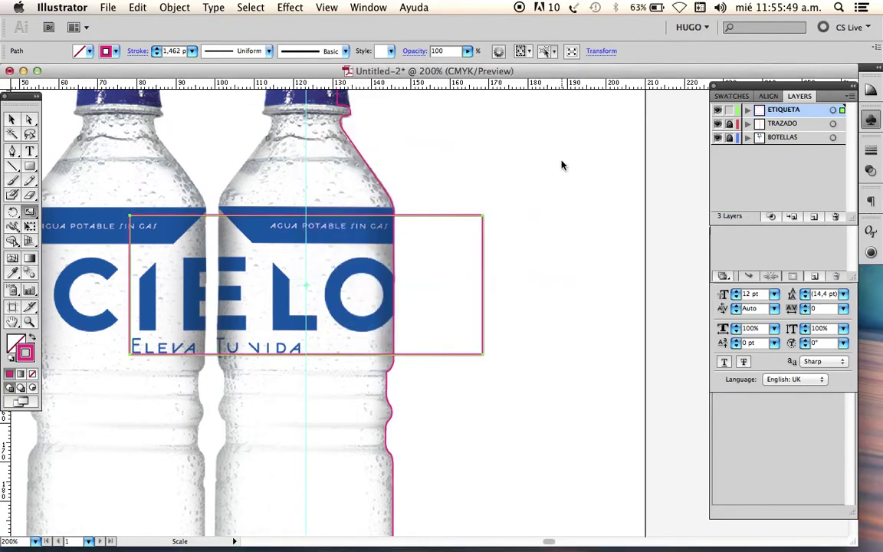
pyautogui.click(11, 119)
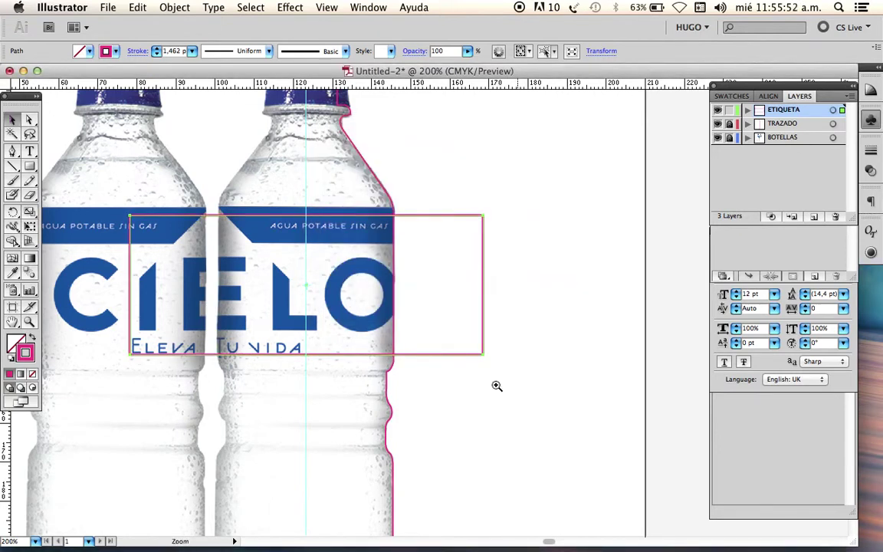
pyautogui.keyDown('alt'); pyautogui.click(473, 368); pyautogui.keyUp('alt')
pyautogui.keyDown('alt'); pyautogui.click(455, 367); pyautogui.keyUp('alt')
pyautogui.moveTo(456, 367); pyautogui.dragTo(374, 380)
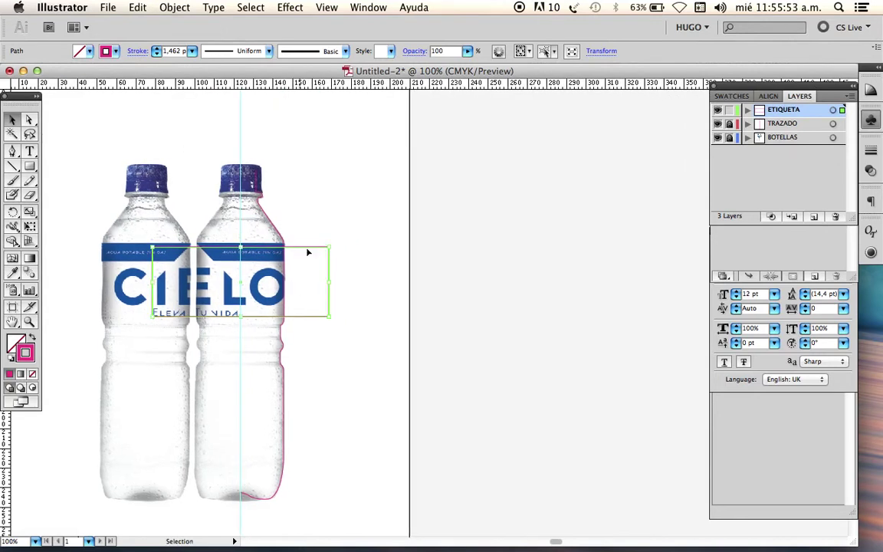
# Move the label rectangle onto the empty canvas beside the artboard and give it a C=85 M=50 Y=0 K=0 blue fill without a stroke
pyautogui.moveTo(307, 251); pyautogui.dragTo(575, 254)
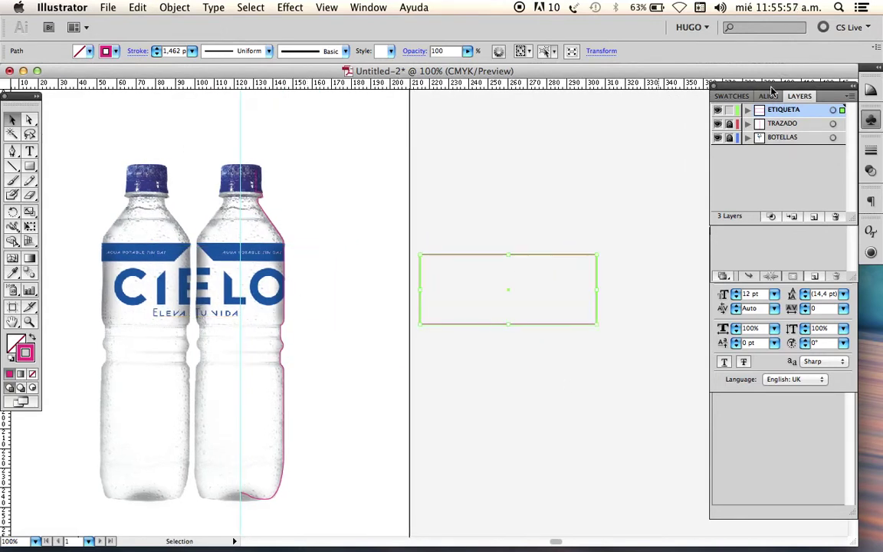
pyautogui.click(731, 96)
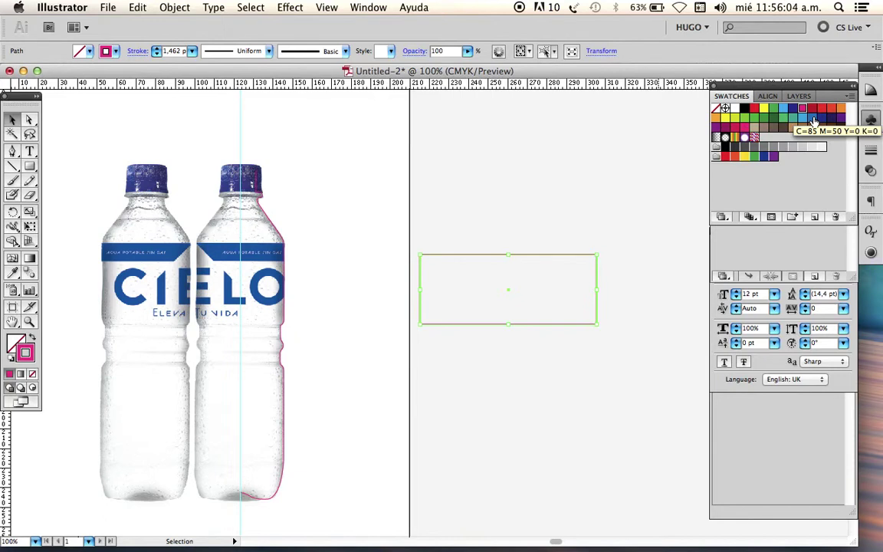
pyautogui.click(813, 119)
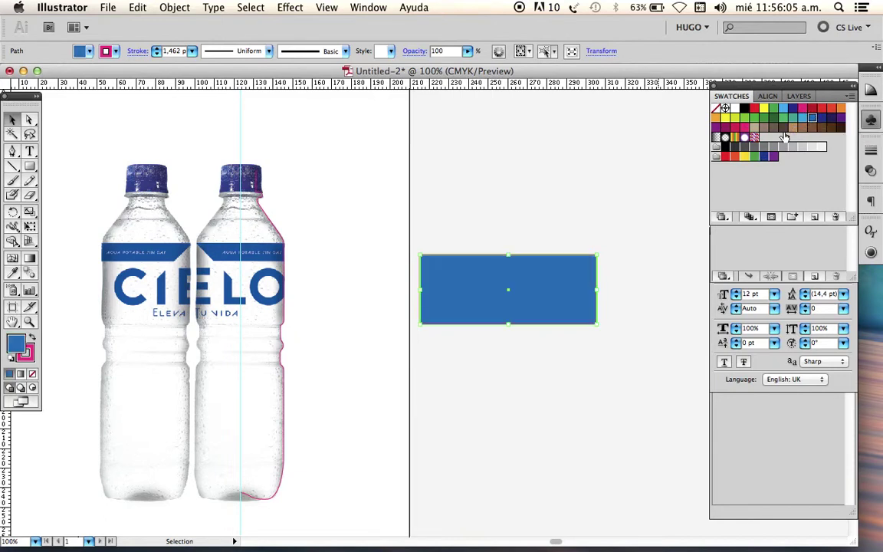
pyautogui.click(717, 110)
# Add the text AGUA above the blue rectangle and set it in Myriad Pro Bold
pyautogui.click(29, 151)
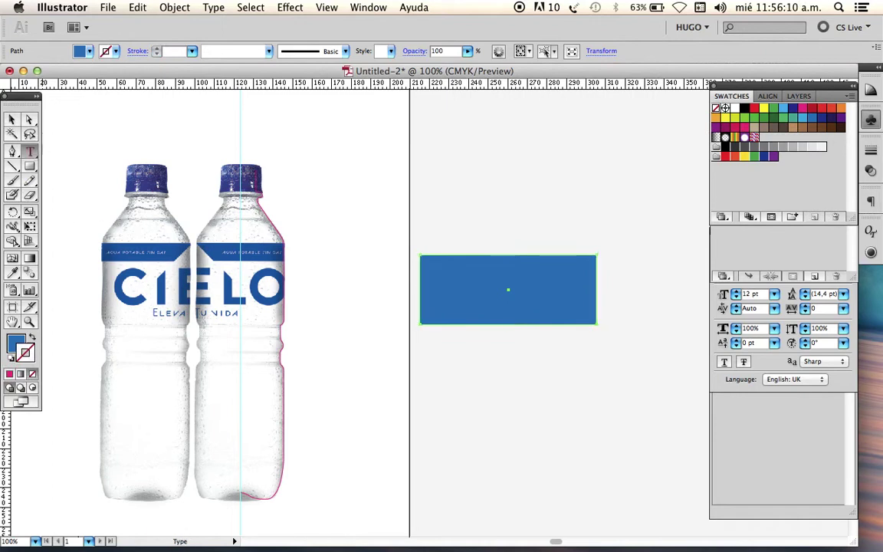
pyautogui.click(464, 218)
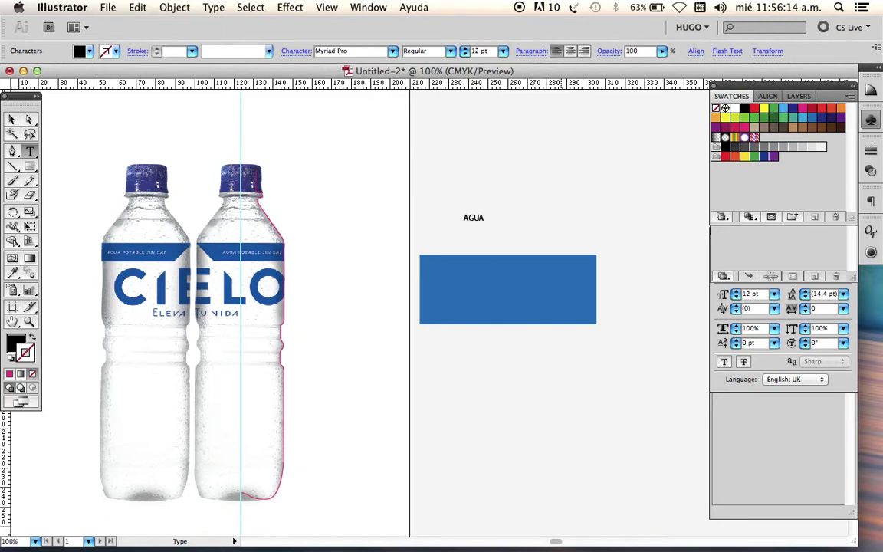
pyautogui.press('Escape')
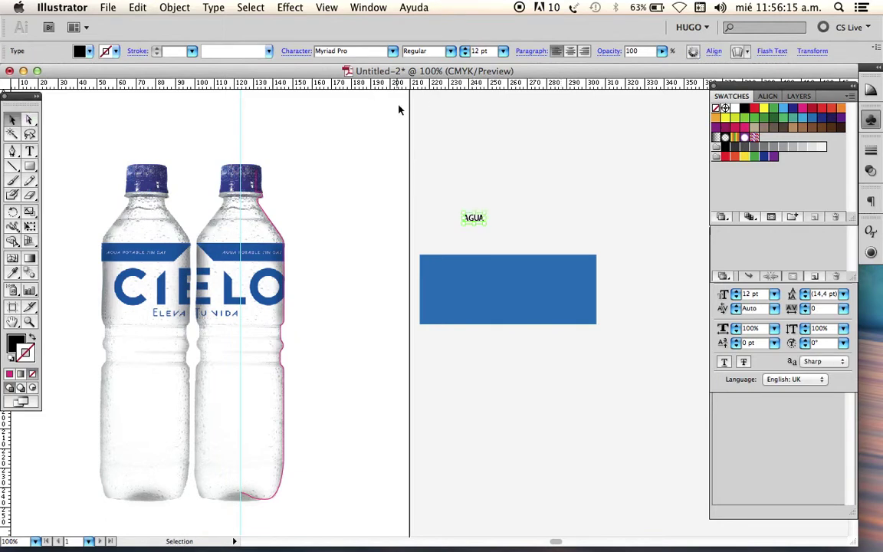
pyautogui.click(451, 51)
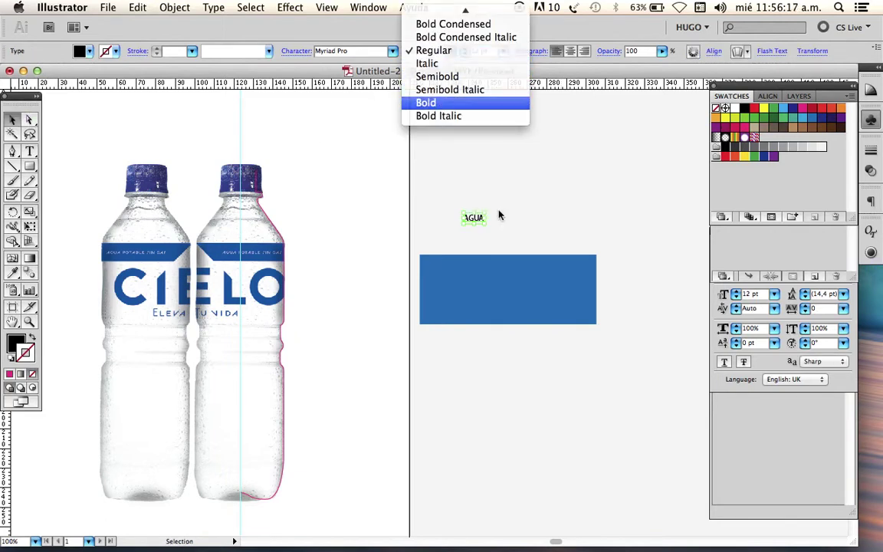
pyautogui.press('Return')
# Enlarge the AGUA text to about 88.56 pt and place it inside the blue rectangle
pyautogui.moveTo(484, 222); pyautogui.dragTo(642, 410)
pyautogui.moveTo(612, 269); pyautogui.dragTo(568, 298)
pyautogui.moveTo(599, 254); pyautogui.dragTo(574, 282)
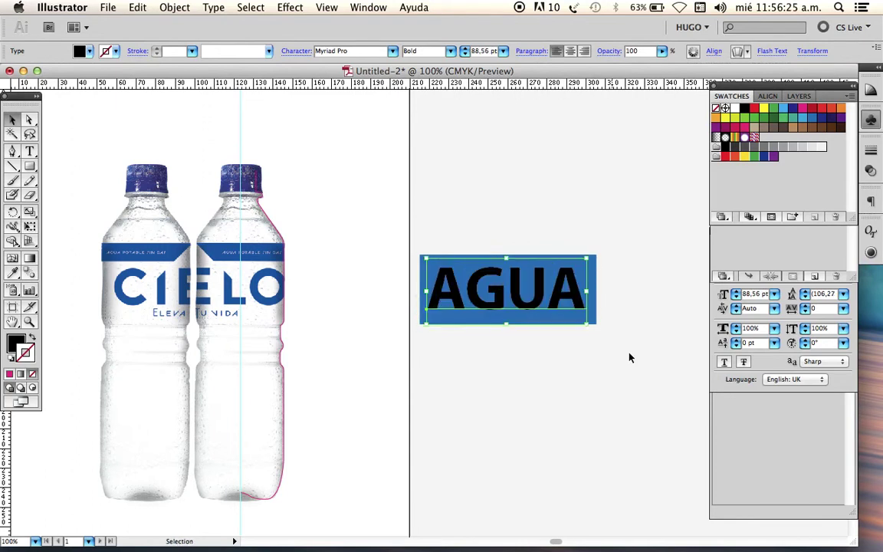
# Align the AGUA text and the blue rectangle to each other by their centres
pyautogui.click(621, 381)
pyautogui.moveTo(501, 235); pyautogui.dragTo(638, 442)
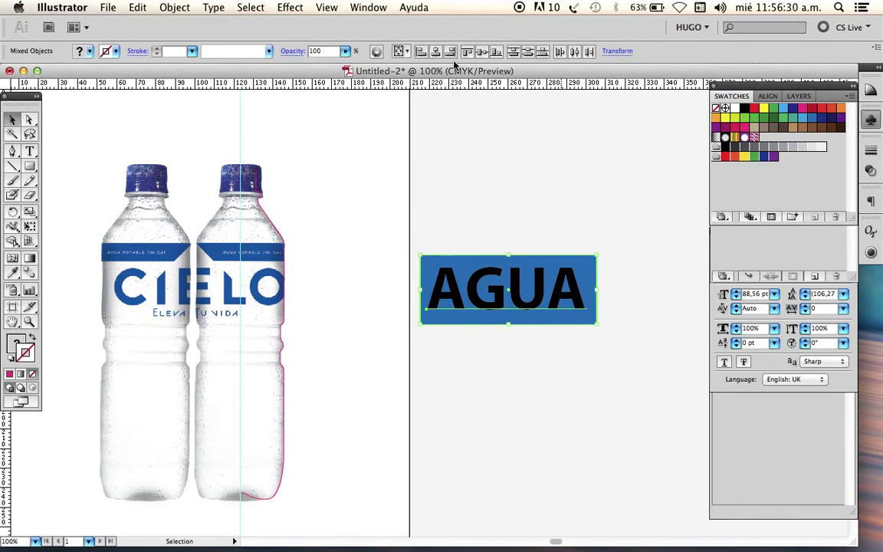
pyautogui.click(436, 51)
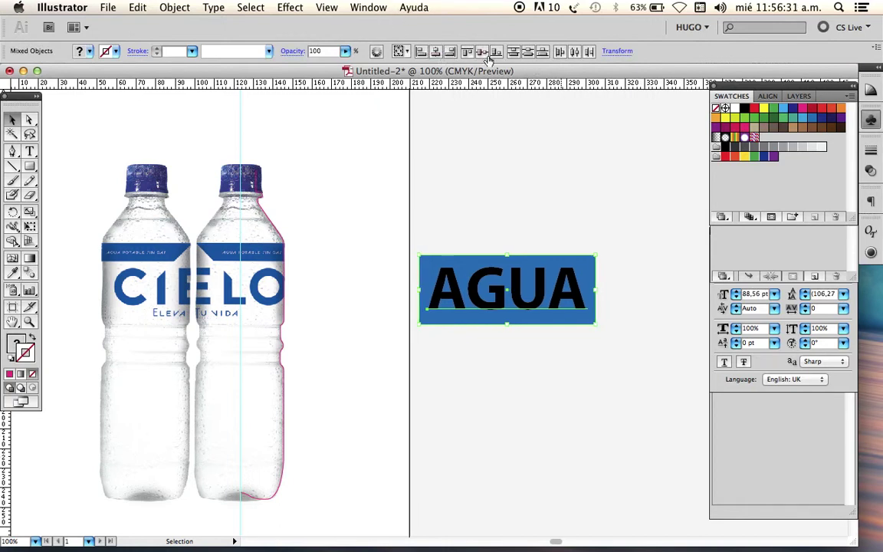
pyautogui.click(652, 229)
# Fill the AGUA text with white and place a copy of the whole label directly above the original
pyautogui.click(581, 286)
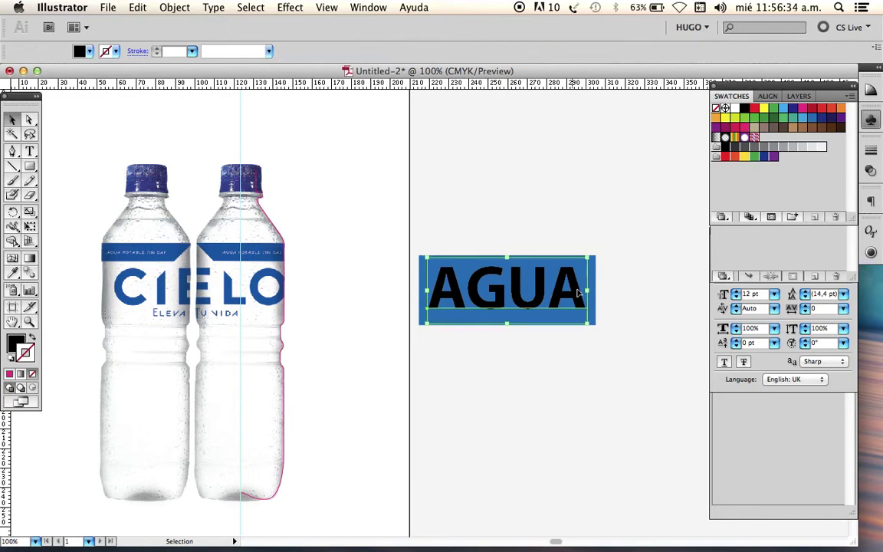
pyautogui.click(646, 177)
pyautogui.press('super+z')
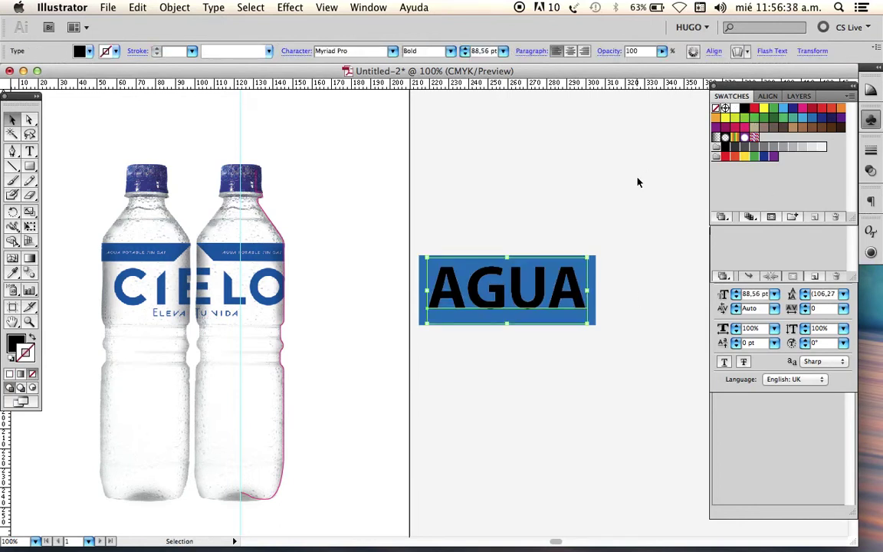
pyautogui.click(735, 108)
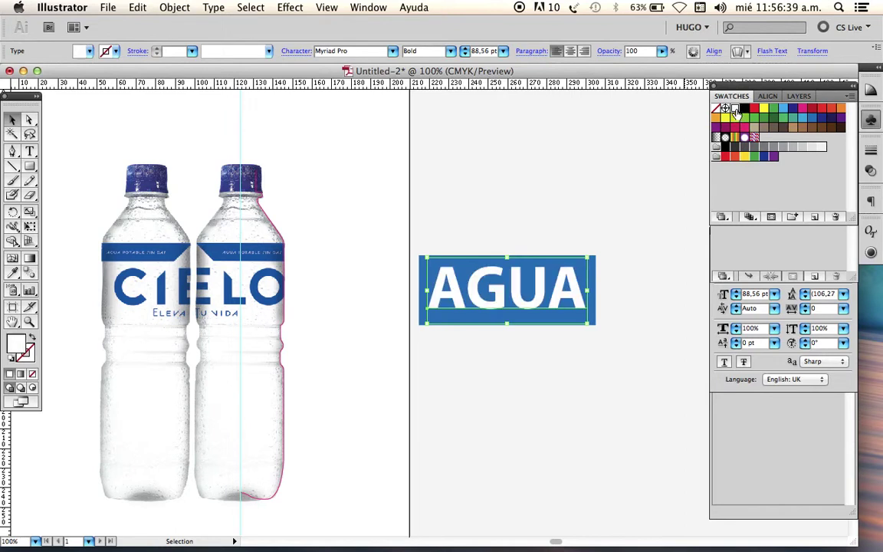
pyautogui.click(595, 168)
pyautogui.moveTo(419, 224); pyautogui.dragTo(529, 186)
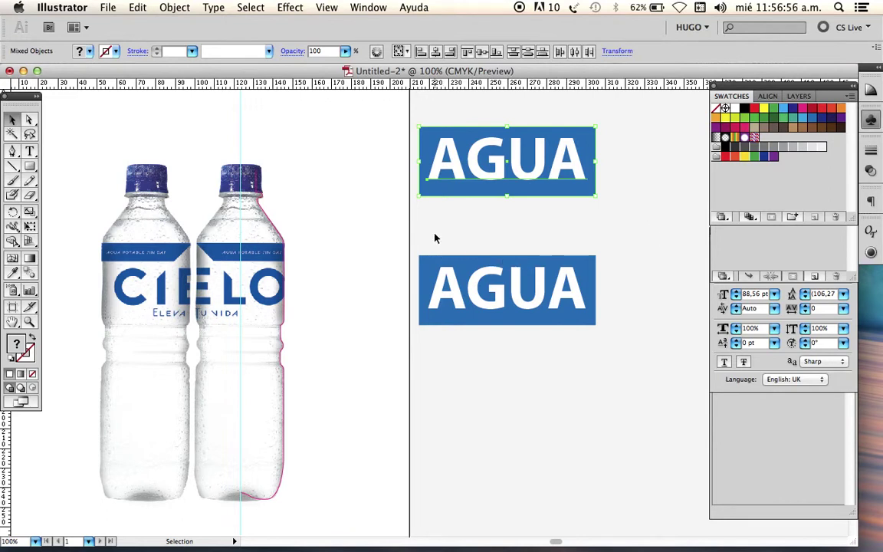
# Create a symbol named ETIQUETA from the lower label's blue rectangle and AGUA text
pyautogui.moveTo(418, 248); pyautogui.dragTo(611, 356)
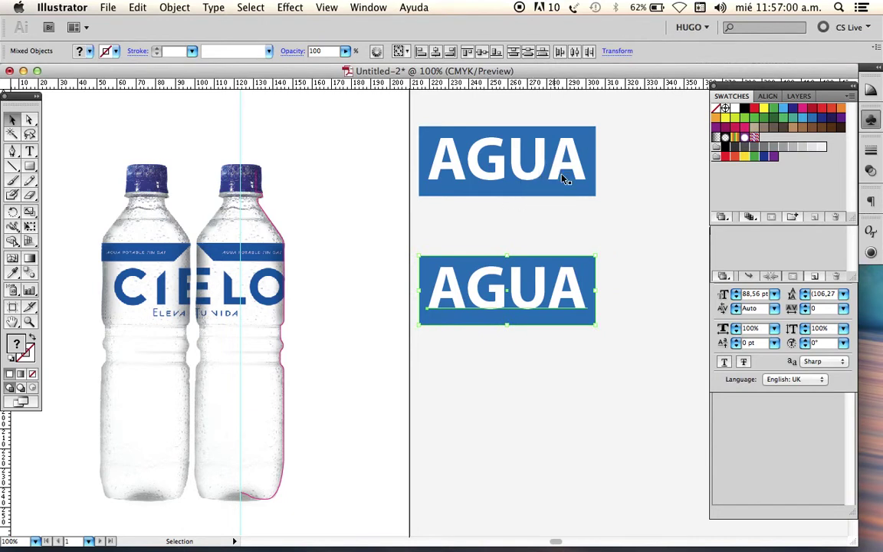
pyautogui.click(786, 246)
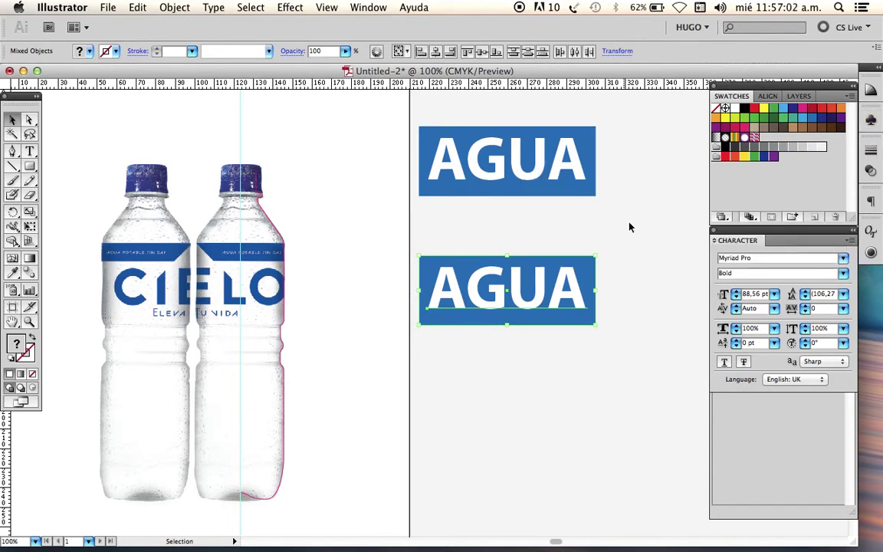
pyautogui.click(871, 119)
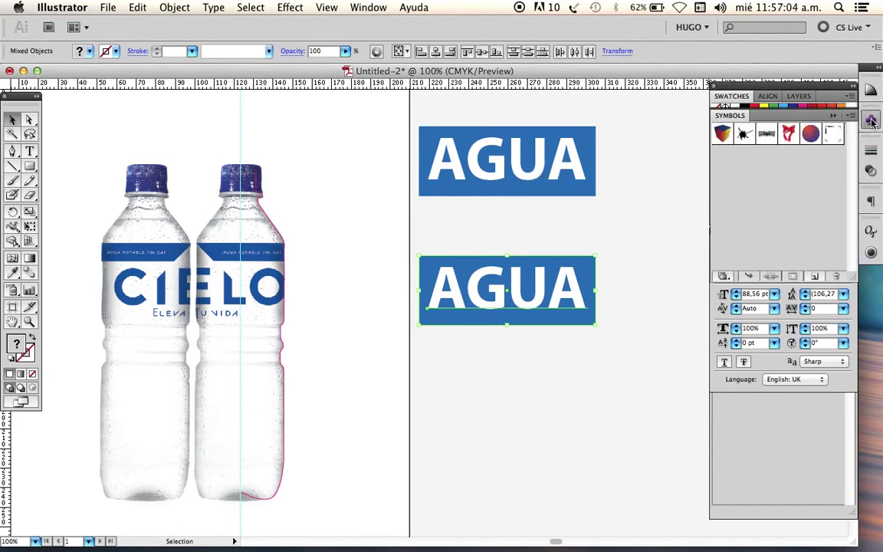
pyautogui.moveTo(495, 268); pyautogui.dragTo(750, 163)
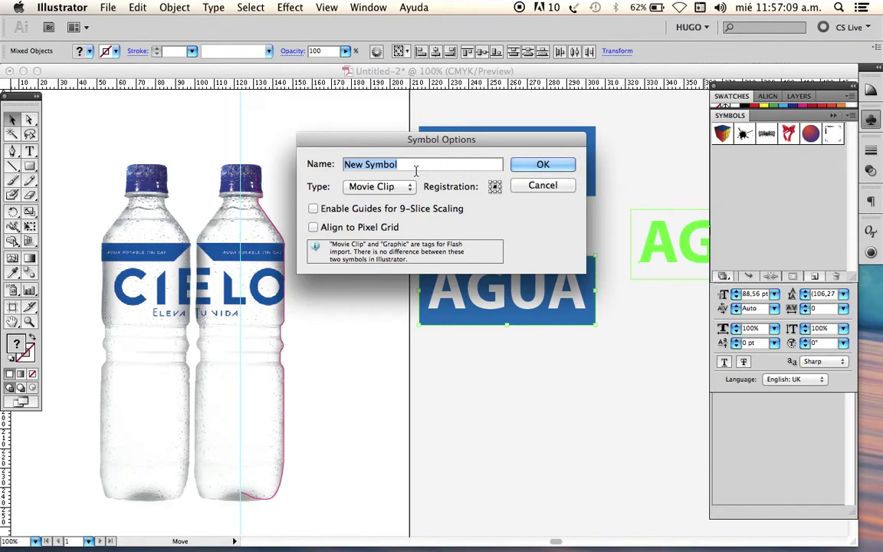
pyautogui.write('ETIQY')
pyautogui.press('BackSpace')
pyautogui.write('UETA')
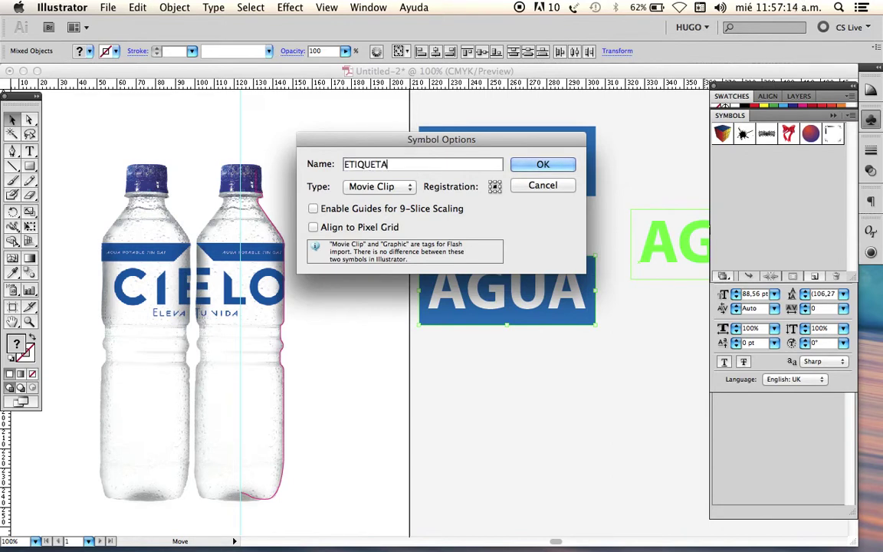
pyautogui.click(398, 188)
pyautogui.click(367, 197)
pyautogui.click(541, 165)
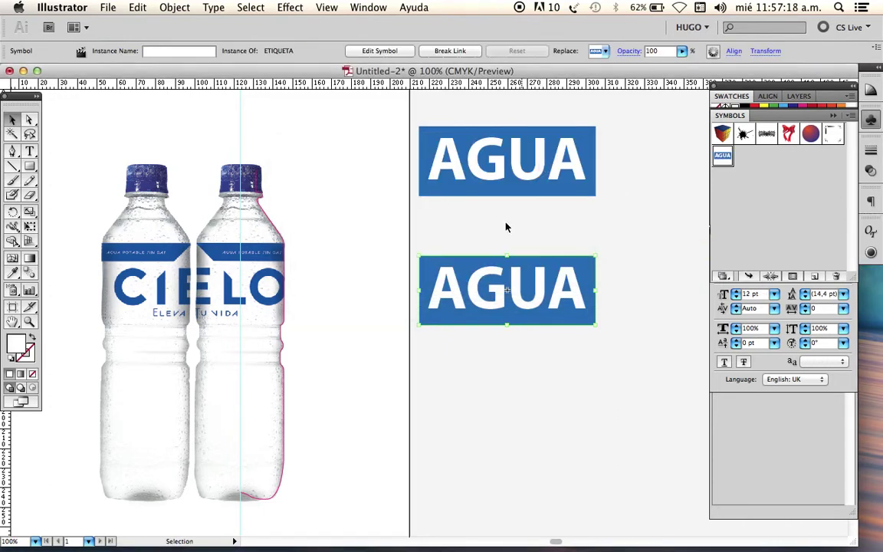
# Lock and hide the ETIQUETA layer, and hide the BOTELLAS layer
pyautogui.click(732, 96)
pyautogui.click(799, 95)
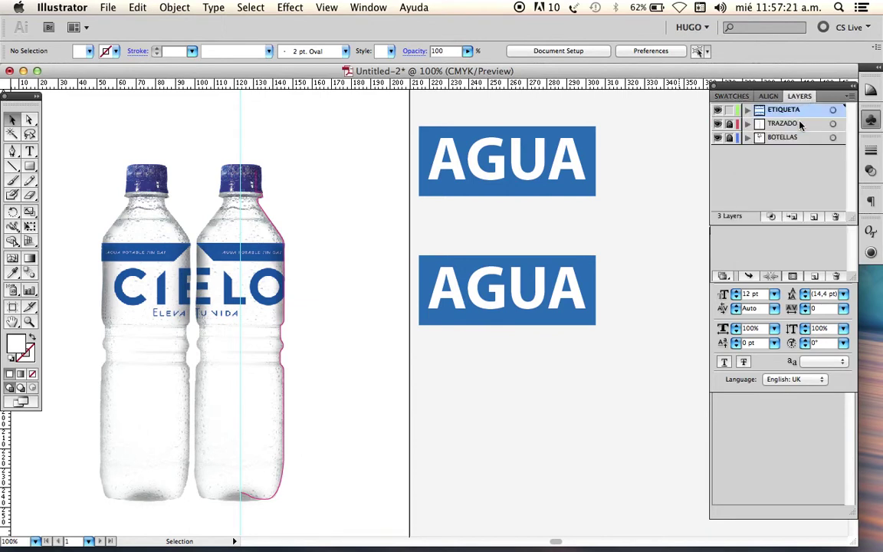
pyautogui.click(729, 110)
pyautogui.click(717, 110)
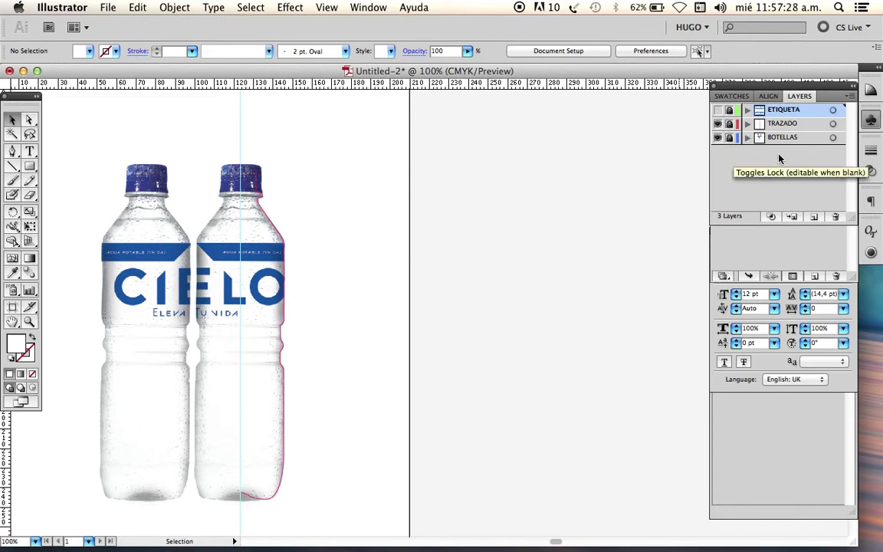
pyautogui.click(717, 138)
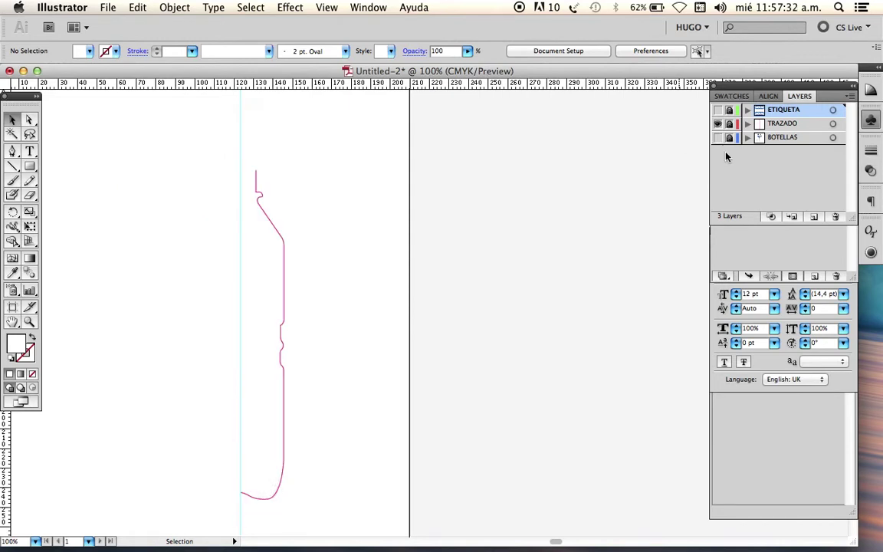
# Unlock the TRAZADO layer and change the bottle profile path's stroke colour to white
pyautogui.keyDown('alt'); pyautogui.keyDown('super'); pyautogui.click(321, 255); pyautogui.keyUp('super'); pyautogui.keyUp('alt')
pyautogui.click(776, 123)
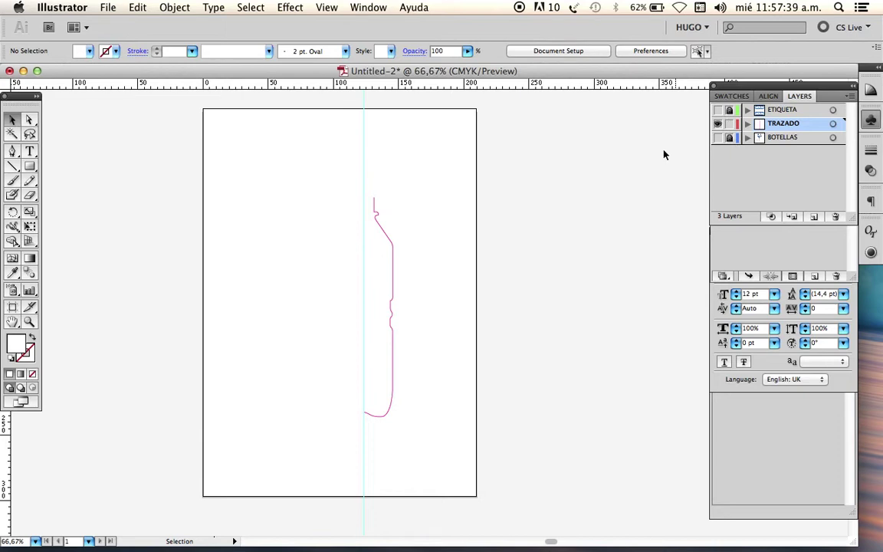
pyautogui.click(392, 247)
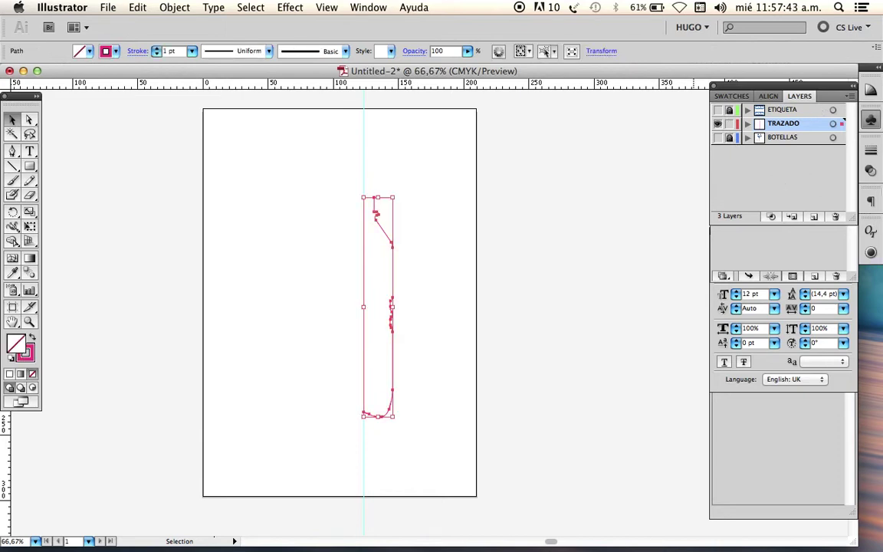
pyautogui.click(9, 374)
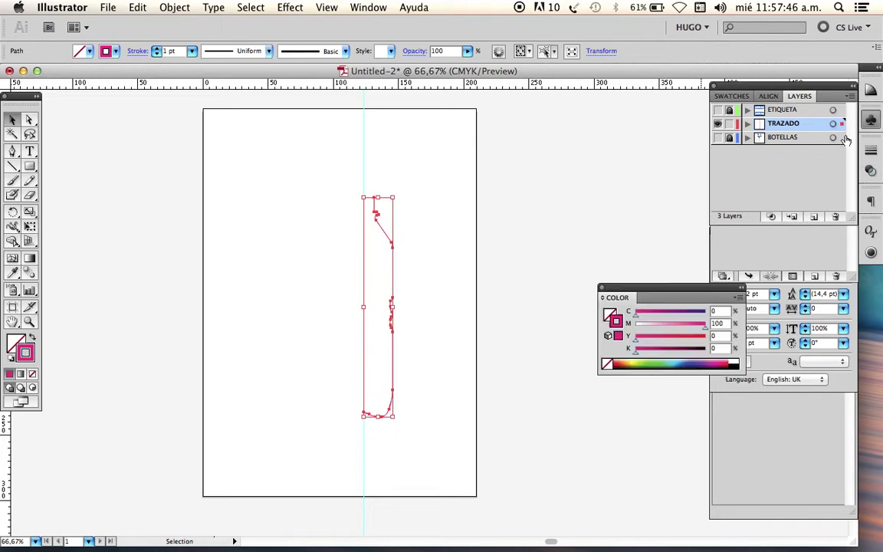
pyautogui.click(743, 98)
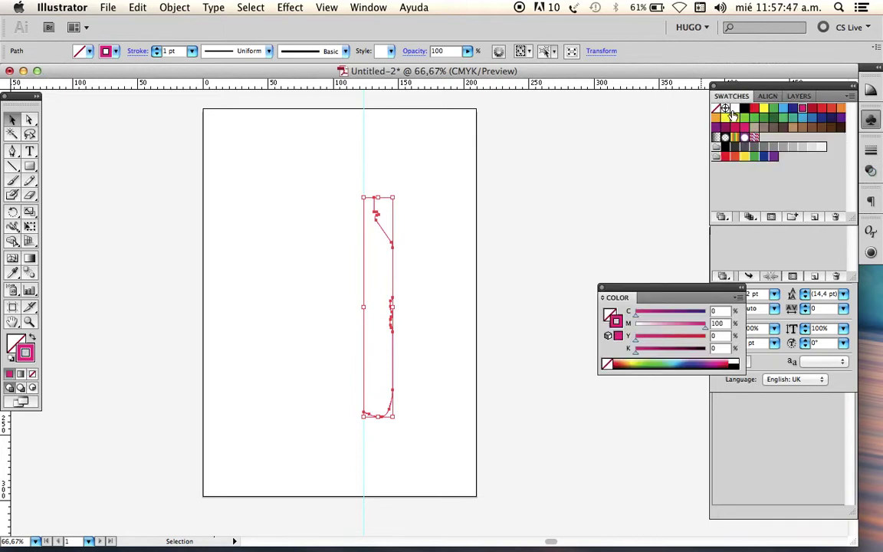
pyautogui.click(735, 110)
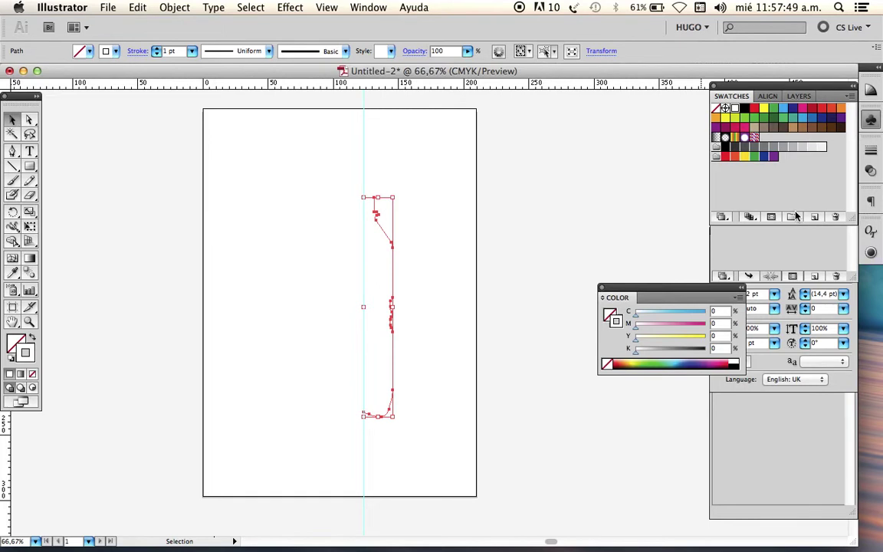
# Set the bottle profile path's opacity to 30%
pyautogui.click(871, 171)
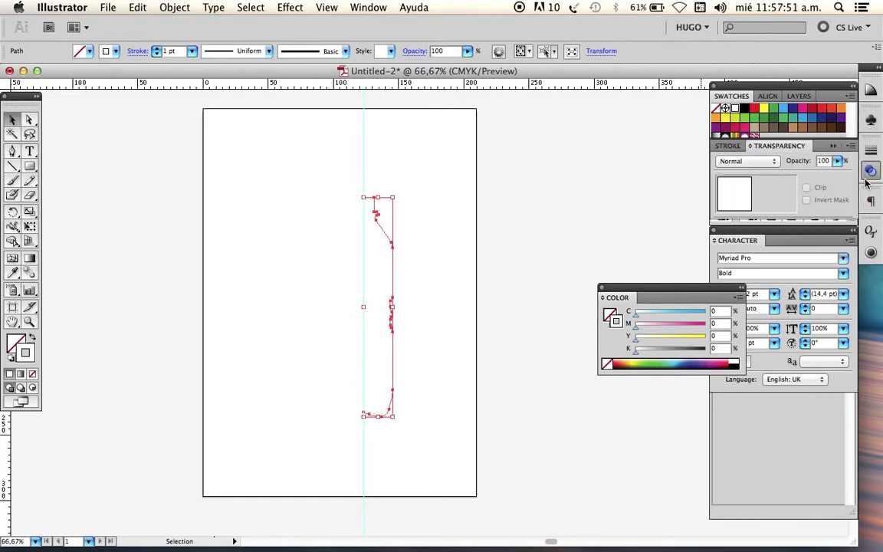
pyautogui.click(828, 162)
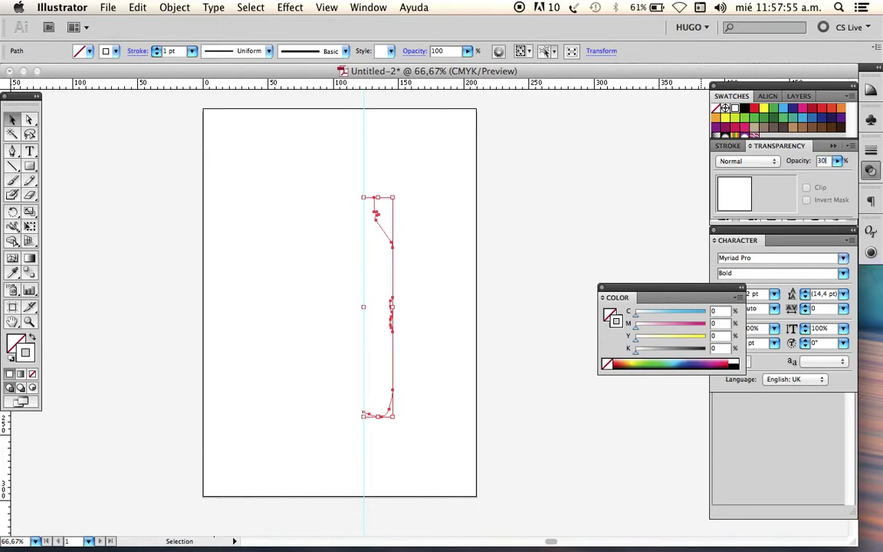
pyautogui.press('Return')
pyautogui.click(602, 287)
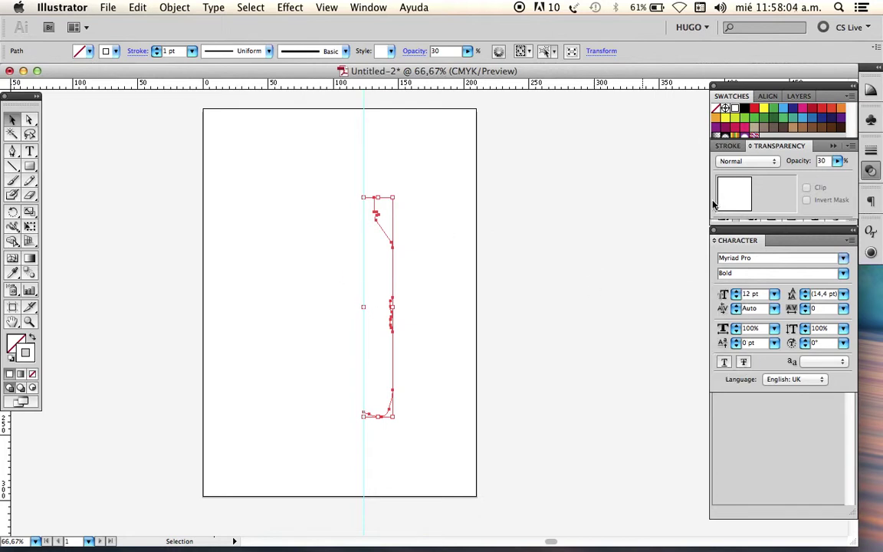
# Draw a background rectangle of about 210 × 298 mm covering the artboard, with a yellow-green fill and no stroke
pyautogui.click(29, 166)
pyautogui.moveTo(203, 109); pyautogui.dragTo(476, 497)
pyautogui.click(26, 351)
pyautogui.click(32, 373)
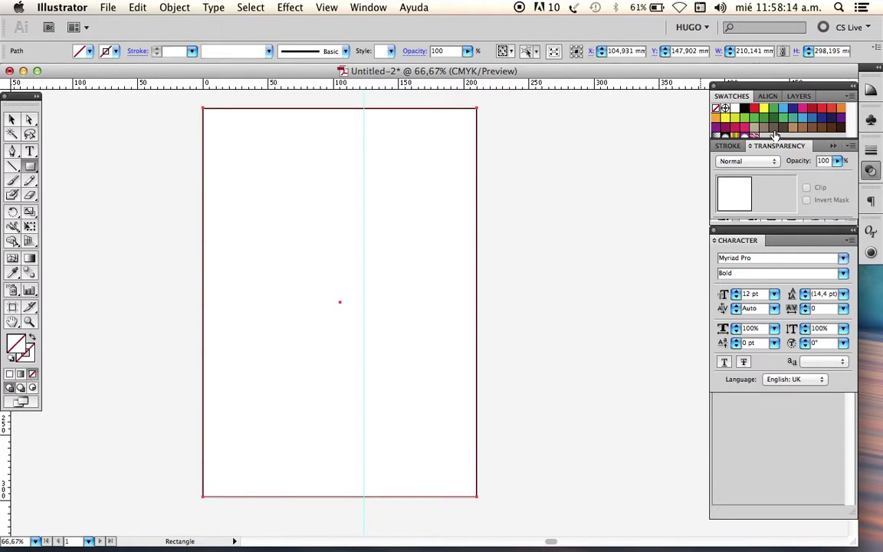
pyautogui.click(734, 118)
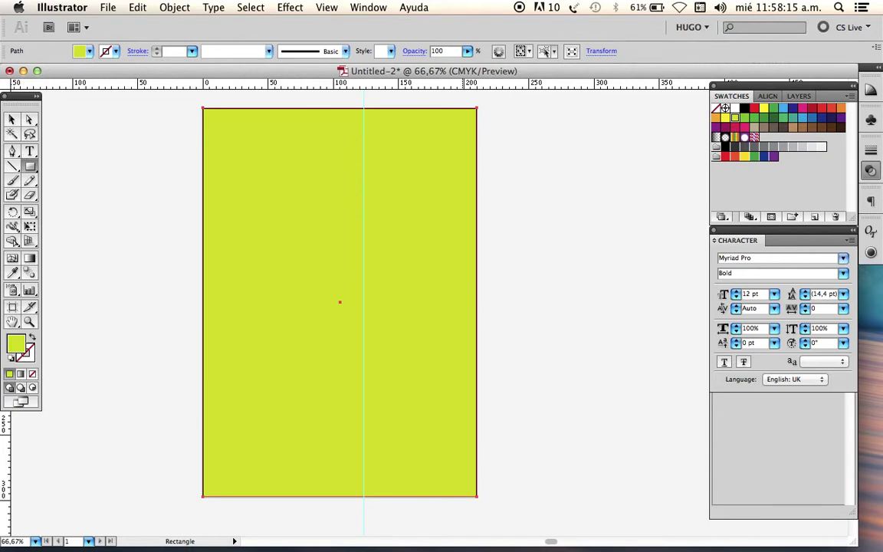
# Send the yellow-green background rectangle to the back, behind the bottle profile
pyautogui.rightClick(430, 167)
pyautogui.moveTo(479, 349)
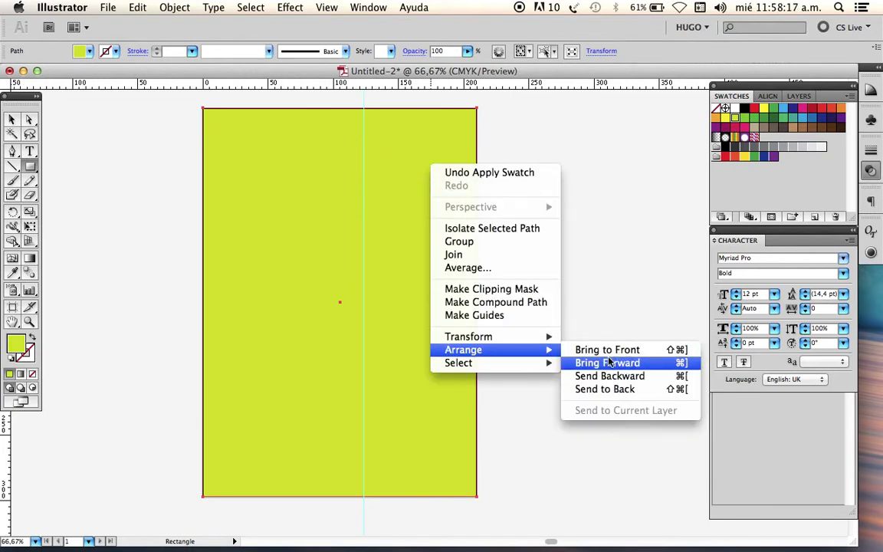
pyautogui.click(618, 390)
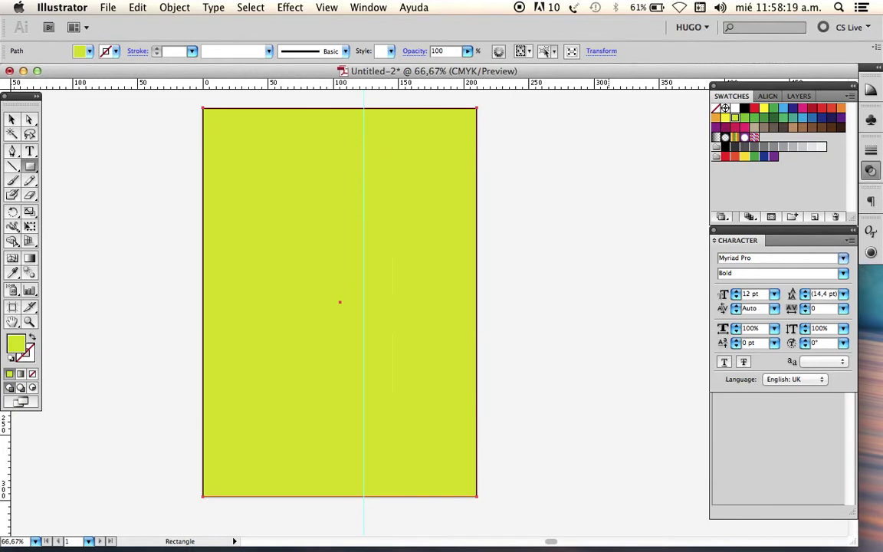
# Lock the yellow-green background rectangle
pyautogui.press('v')
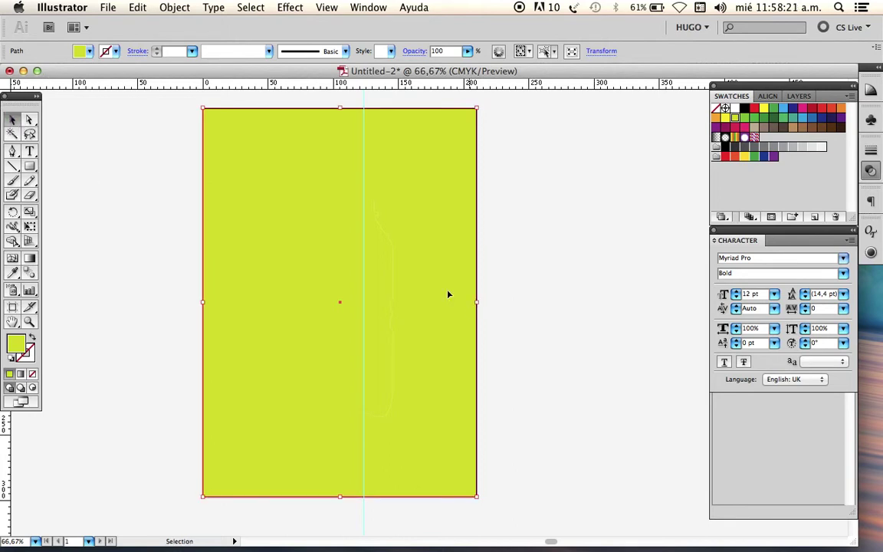
pyautogui.click(157, 8)
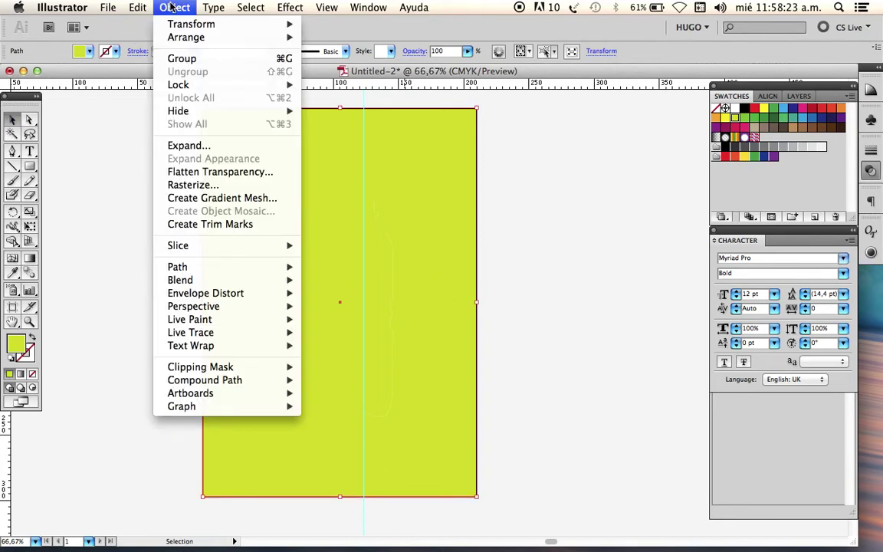
pyautogui.moveTo(180, 82)
pyautogui.click(334, 85)
# Set up a 360° 3D Revolve effect on the bottle profile path with preview on, and rotate it to 16°, -18° and 5°
pyautogui.moveTo(388, 170); pyautogui.dragTo(299, 360)
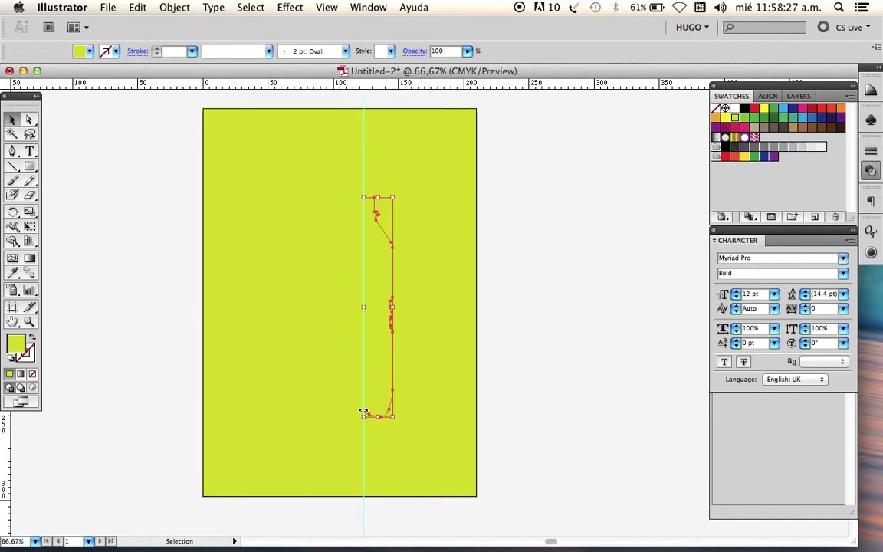
pyautogui.click(409, 332)
pyautogui.moveTo(401, 337); pyautogui.dragTo(280, 350)
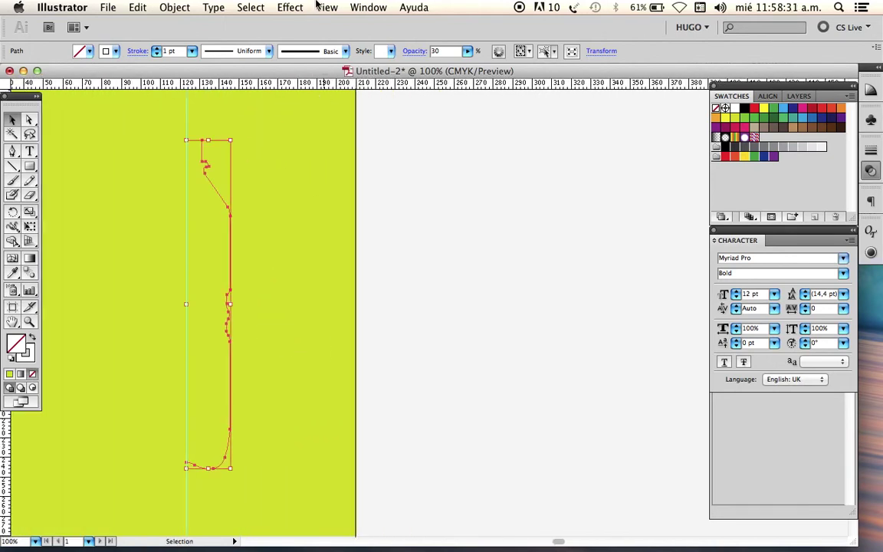
pyautogui.click(290, 7)
pyautogui.moveTo(320, 94)
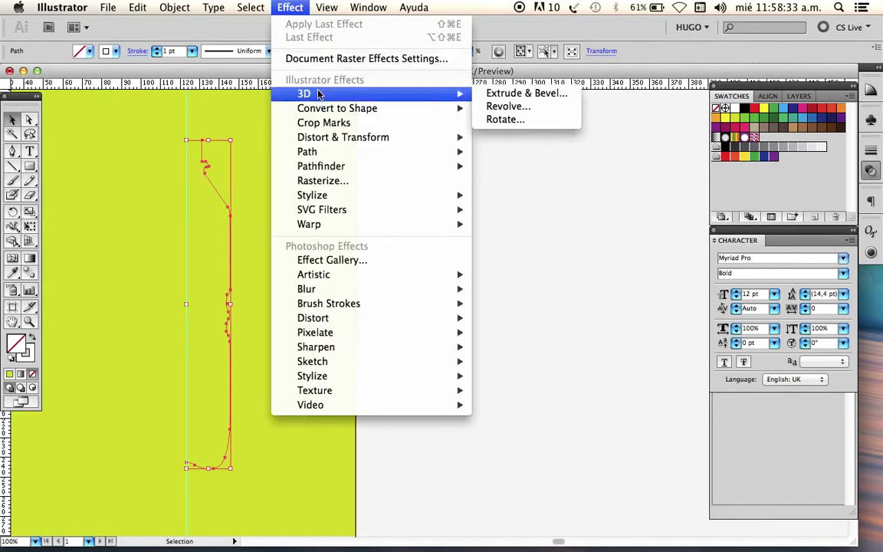
pyautogui.click(502, 106)
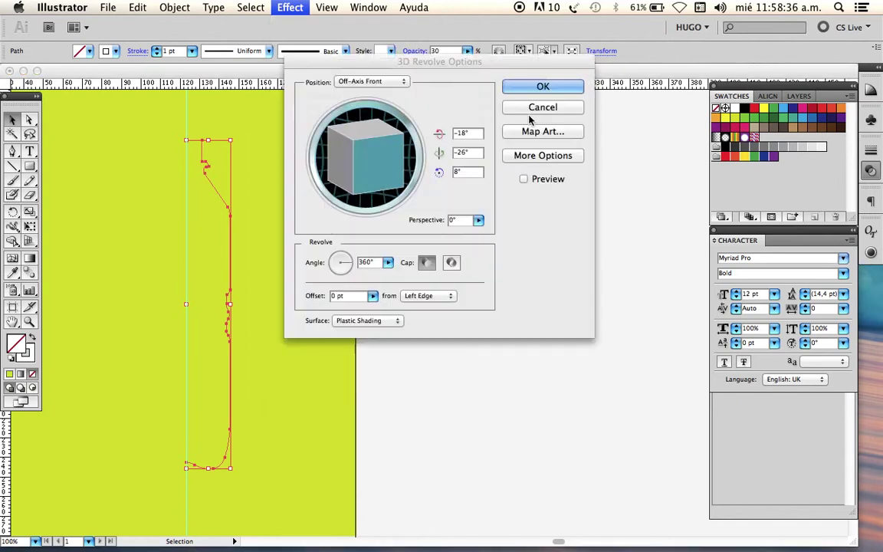
pyautogui.moveTo(507, 75); pyautogui.dragTo(615, 126)
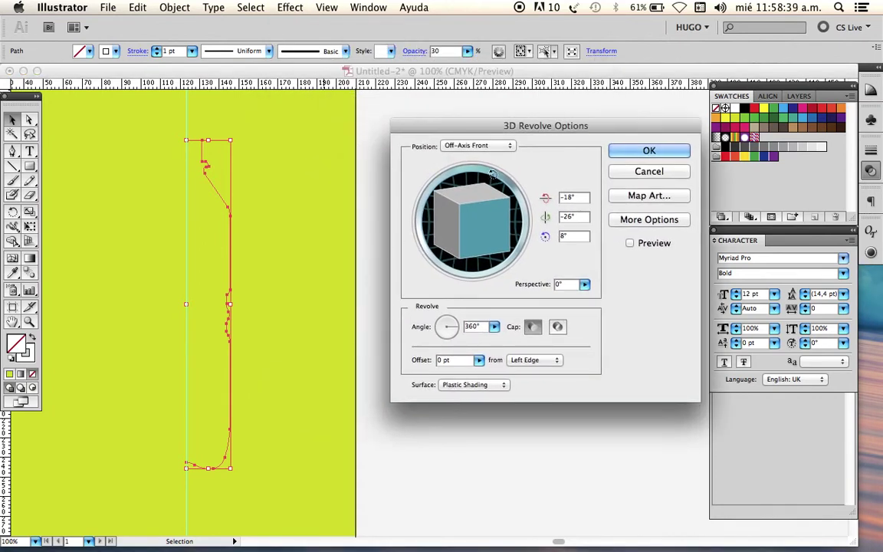
pyautogui.click(629, 243)
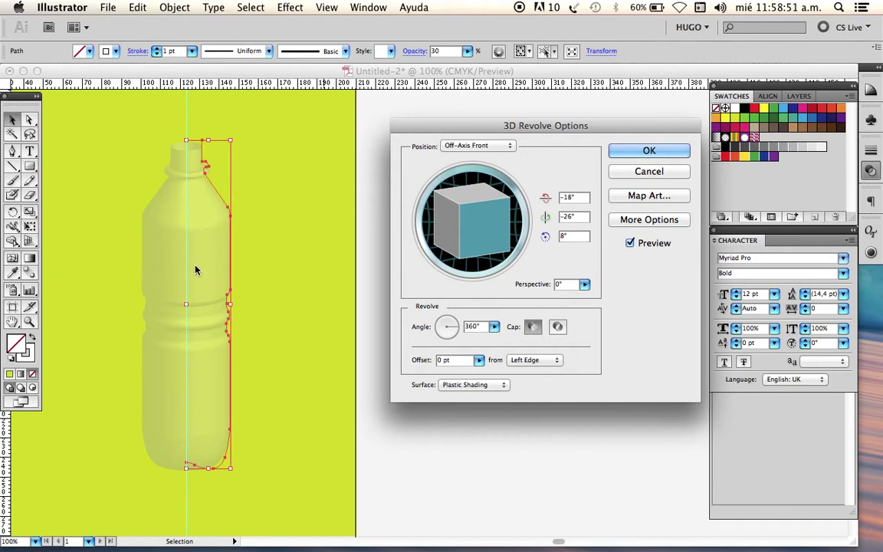
pyautogui.moveTo(487, 244)
pyautogui.mouseDown()
pyautogui.moveTo(493, 227)
pyautogui.moveTo(480, 231)
pyautogui.mouseUp()
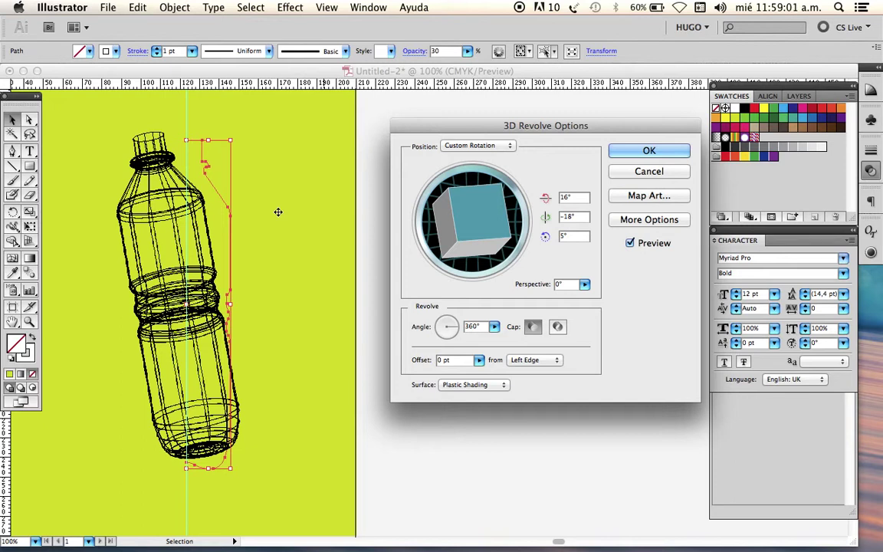
pyautogui.press('Return')
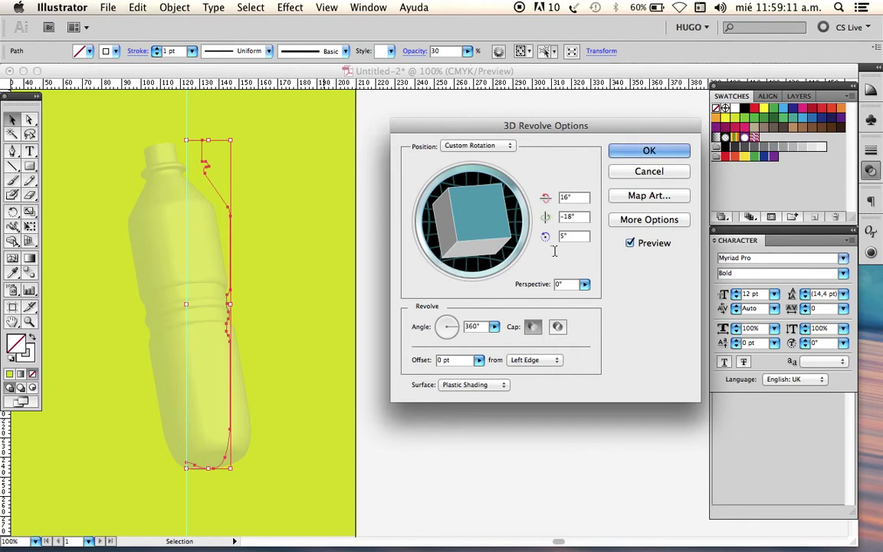
# Start mapping art onto the revolved bottle and advance to surface 34 of 41, the smooth upper body band
pyautogui.click(663, 196)
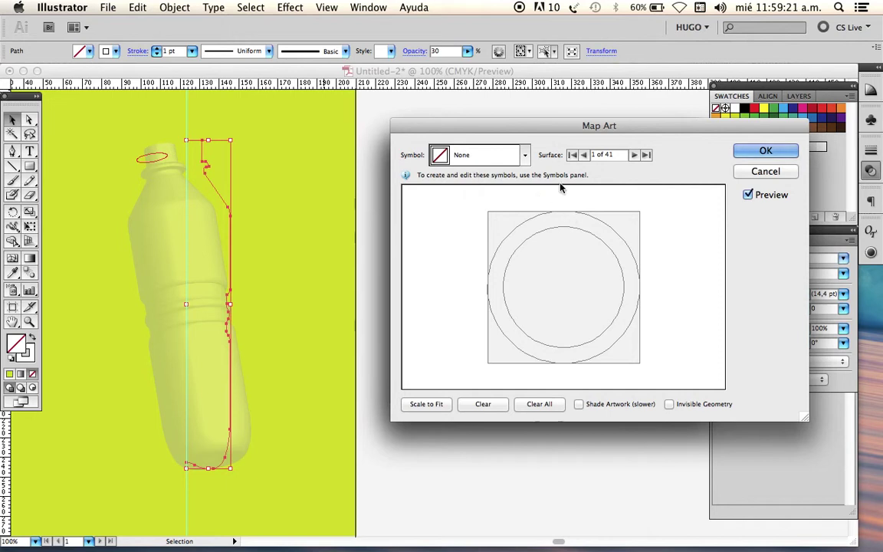
pyautogui.click(634, 155)
pyautogui.click(634, 154)
pyautogui.click(634, 154)
pyautogui.click(634, 155)
pyautogui.click(634, 155)
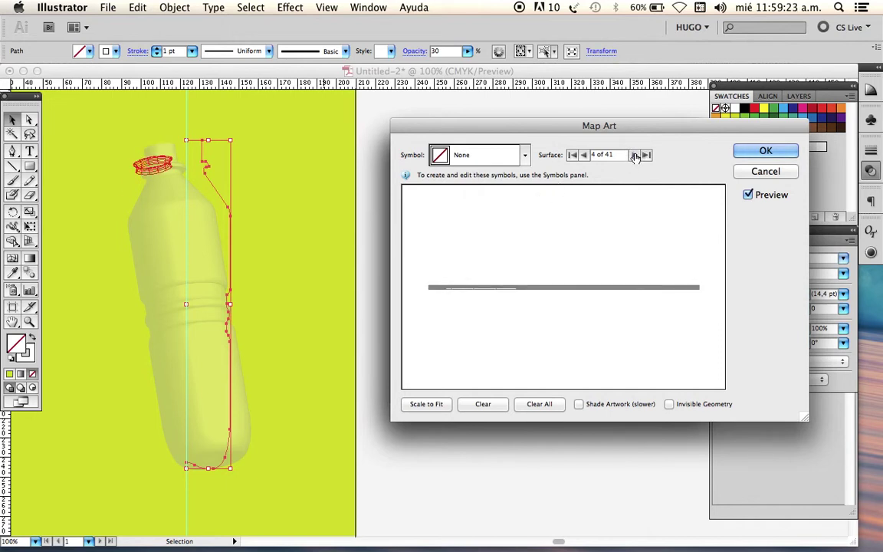
pyautogui.click(634, 155)
pyautogui.click(634, 155)
pyautogui.click(634, 154)
pyautogui.click(634, 154)
pyautogui.click(634, 155)
pyautogui.click(634, 154)
pyautogui.click(634, 154)
pyautogui.click(634, 155)
pyautogui.click(634, 155)
pyautogui.click(634, 155)
pyautogui.click(634, 155)
pyautogui.click(634, 154)
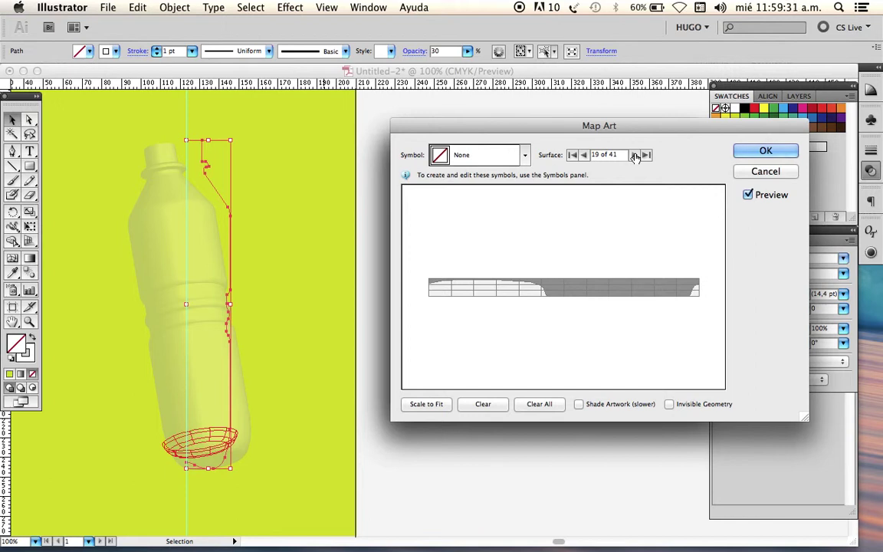
pyautogui.click(634, 155)
pyautogui.click(634, 155)
pyautogui.click(634, 155)
pyautogui.click(634, 155)
pyautogui.click(634, 155)
pyautogui.click(634, 155)
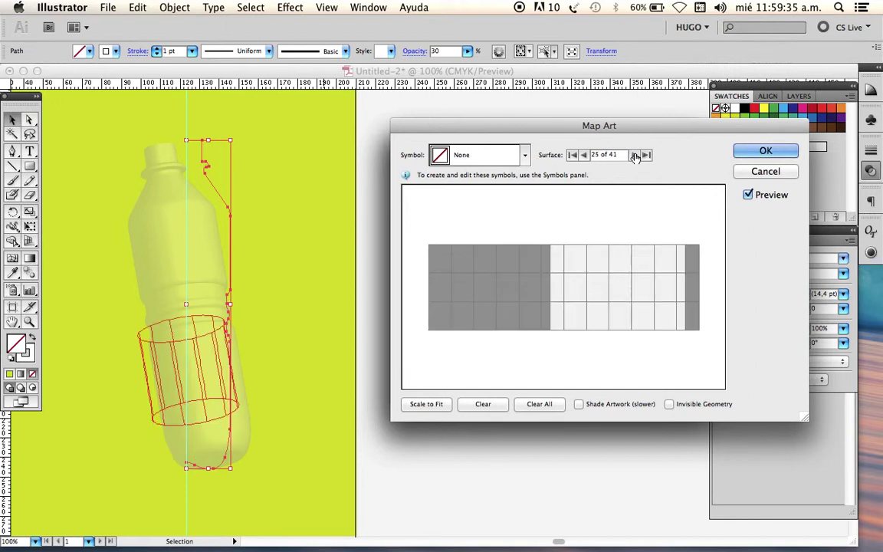
pyautogui.click(634, 155)
pyautogui.click(634, 155)
pyautogui.click(634, 155)
pyautogui.click(634, 154)
pyautogui.click(634, 155)
pyautogui.click(634, 155)
pyautogui.click(634, 155)
pyautogui.click(634, 155)
pyautogui.click(634, 155)
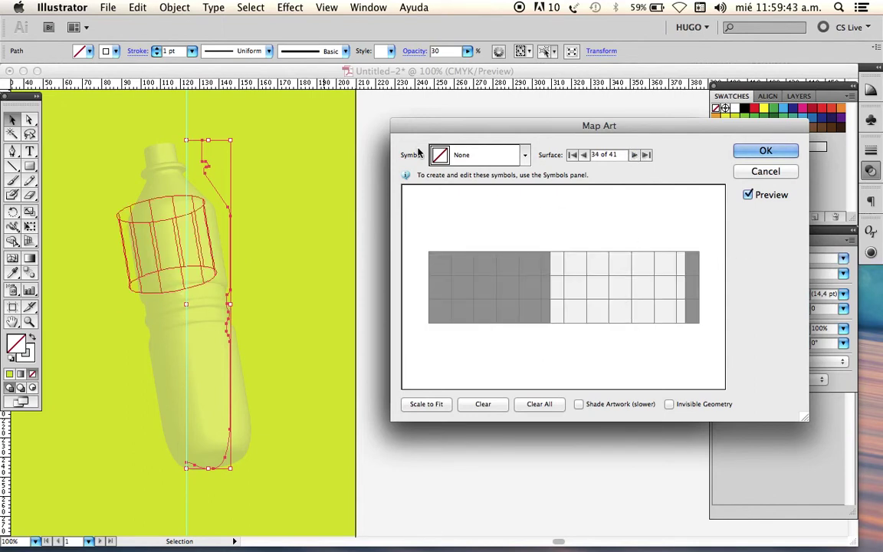
# Map the ETIQUETA symbol onto the upper body surface, shift it over the light visible area, and accept the mapping
pyautogui.click(526, 157)
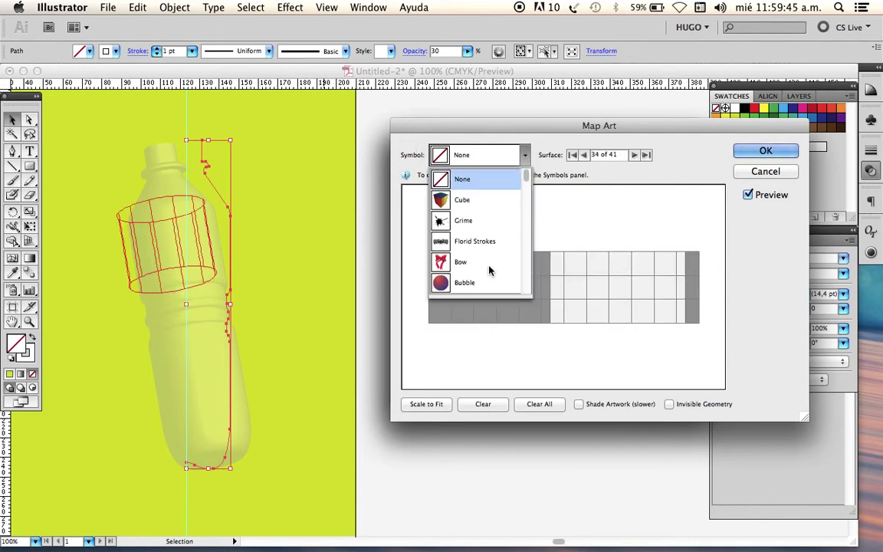
pyautogui.scroll(-2, 489, 268)
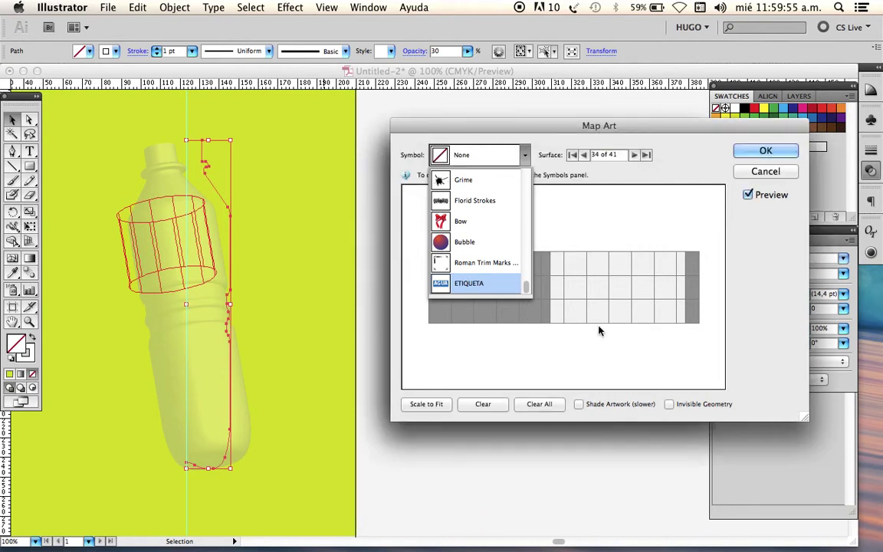
pyautogui.press('Return')
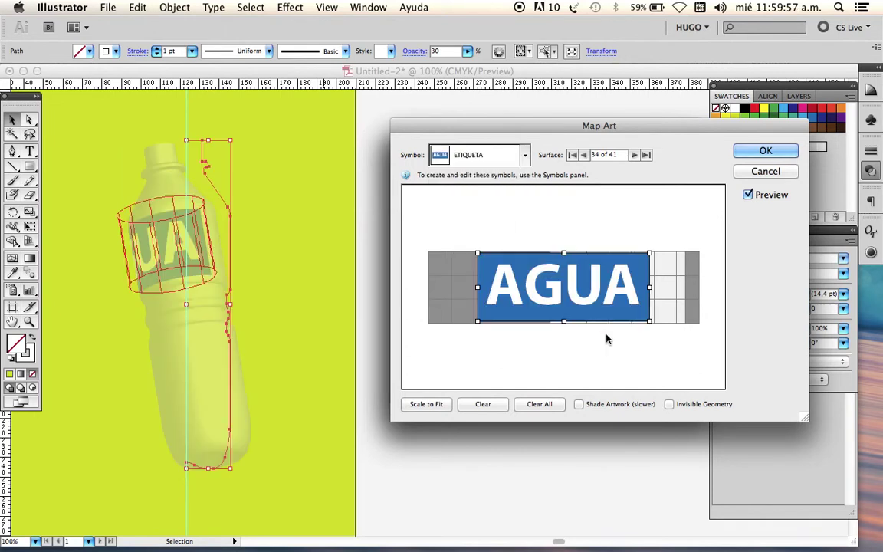
pyautogui.moveTo(611, 289); pyautogui.dragTo(654, 289)
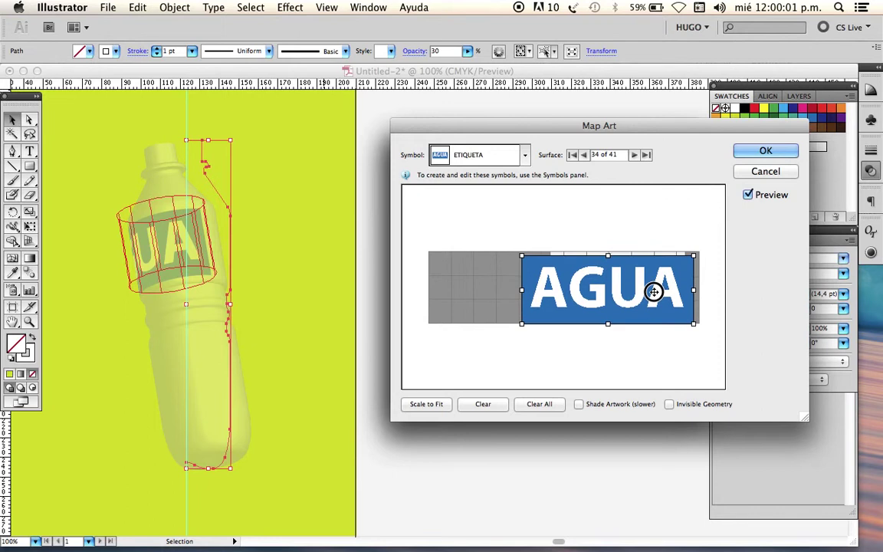
pyautogui.click(427, 403)
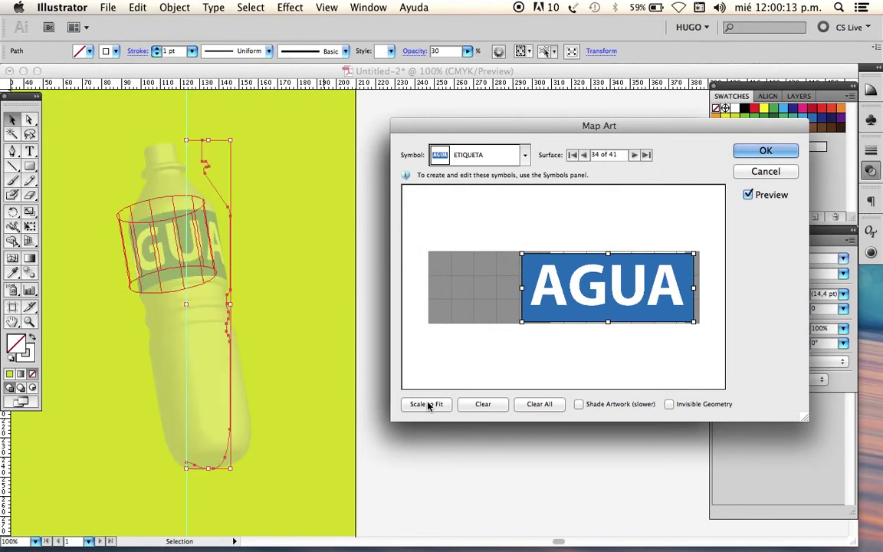
pyautogui.click(785, 151)
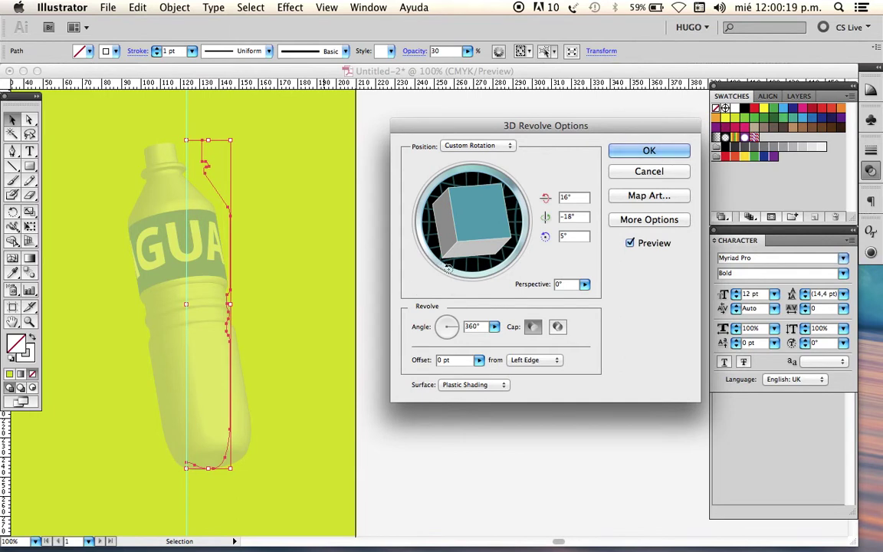
# Rotate the labelled bottle to about -1°, -5° and -1° so it stands nearly upright, and apply the 3D Revolve effect
pyautogui.moveTo(477, 228); pyautogui.dragTo(456, 234)
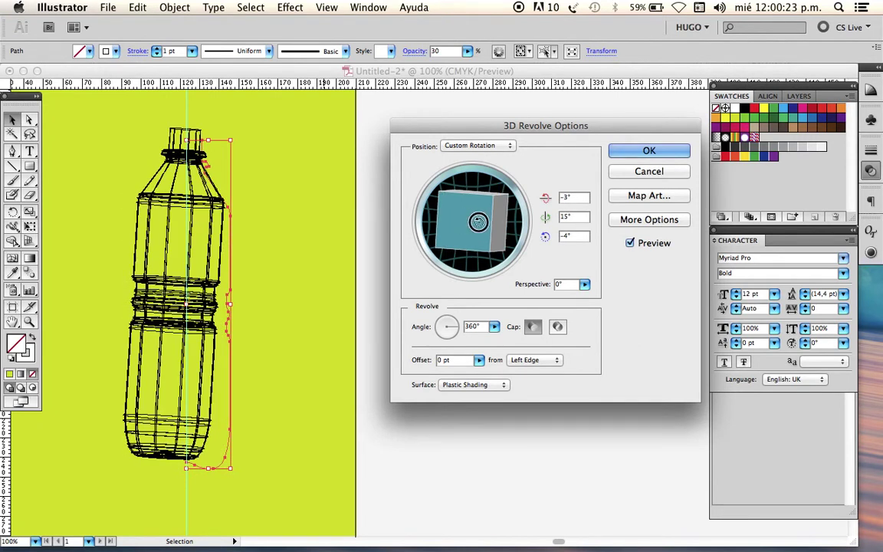
pyautogui.click(518, 224)
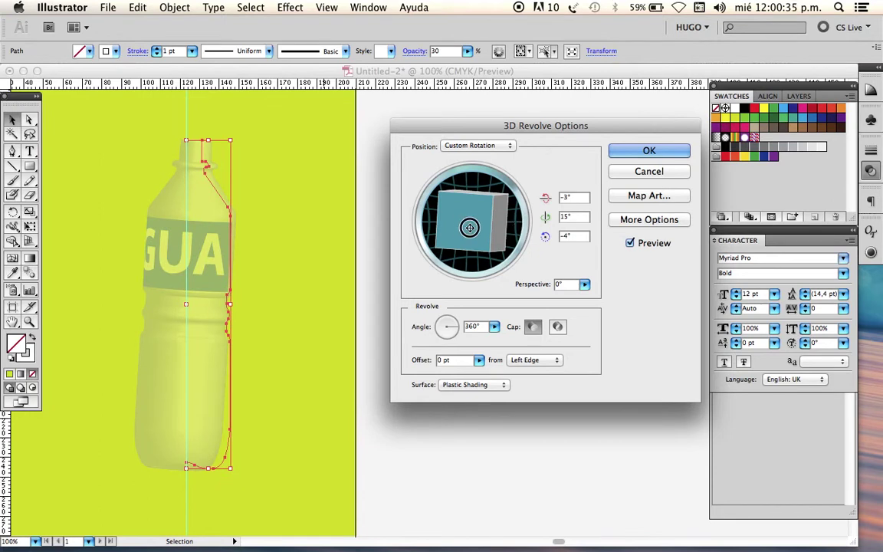
pyautogui.click(484, 228)
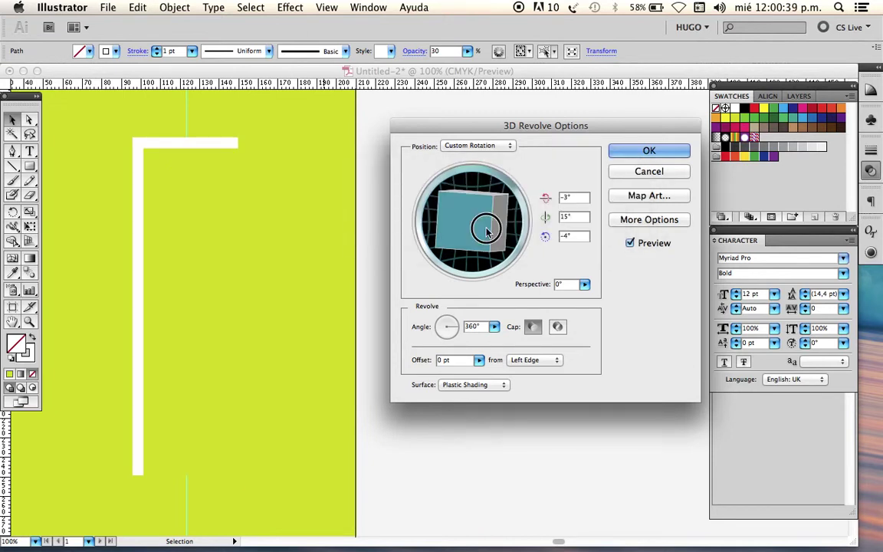
pyautogui.moveTo(487, 232); pyautogui.dragTo(496, 224)
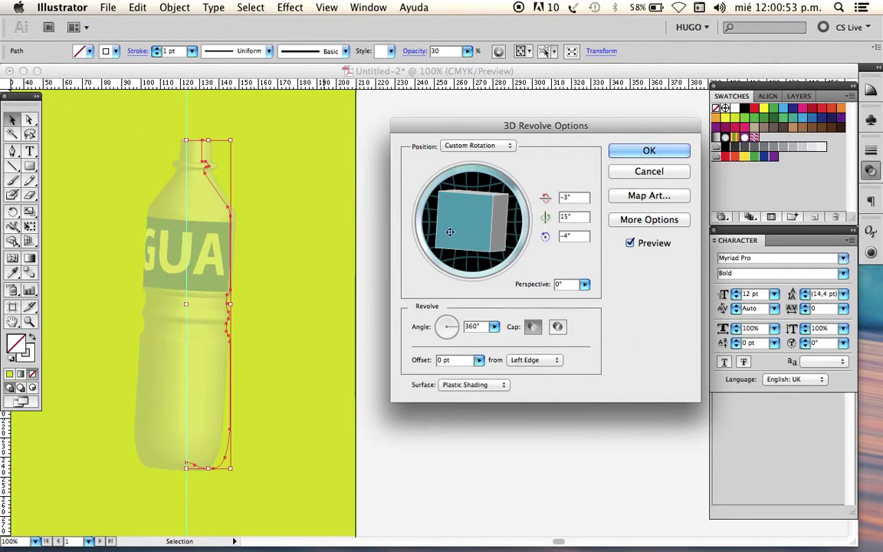
pyautogui.moveTo(439, 225); pyautogui.dragTo(450, 228)
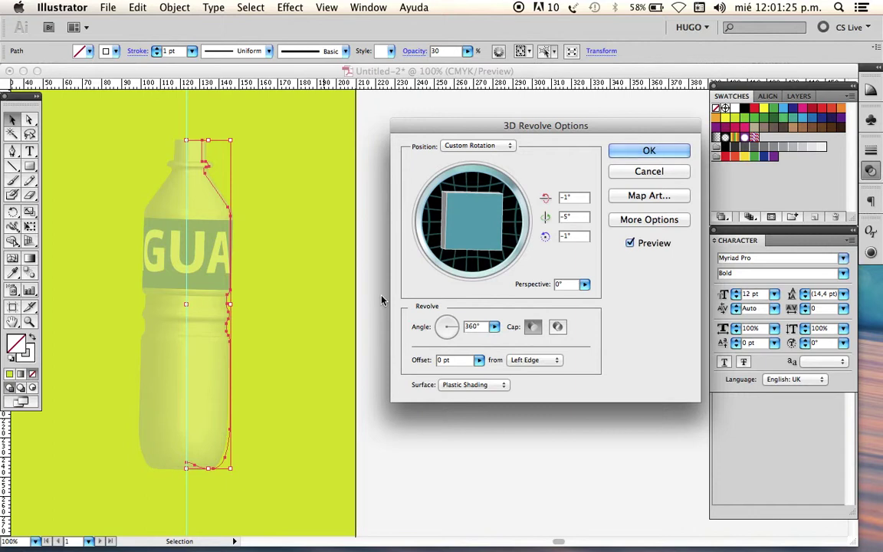
pyautogui.click(657, 148)
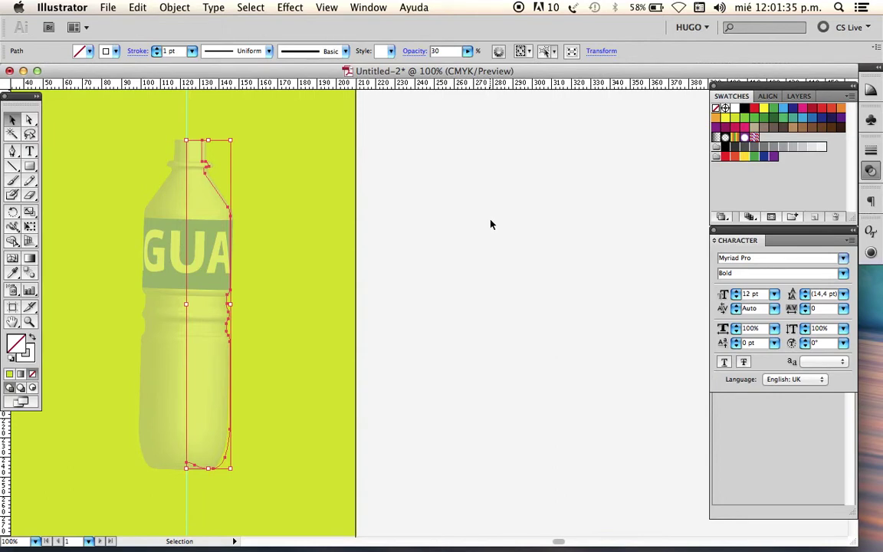
# Unlock all locked objects and delete the yellow-green background rectangle
pyautogui.doubleClick(13, 322)
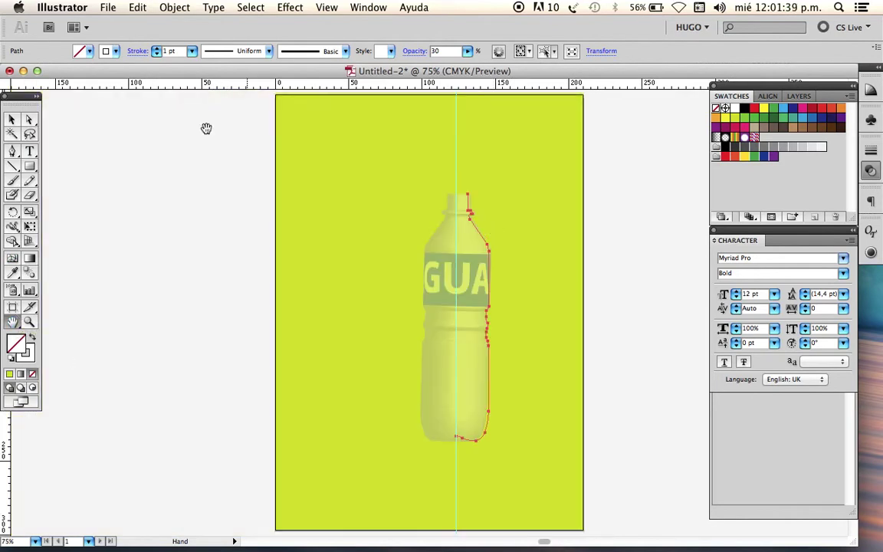
pyautogui.click(175, 8)
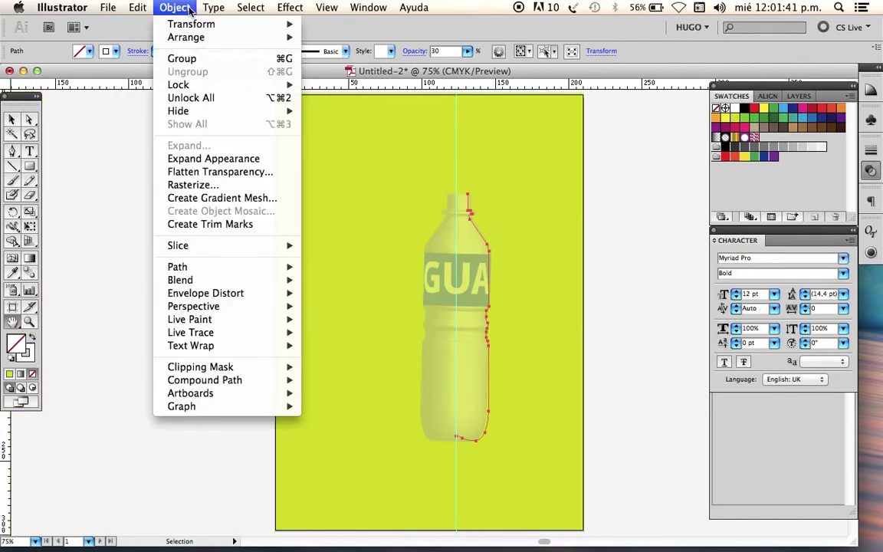
pyautogui.click(196, 98)
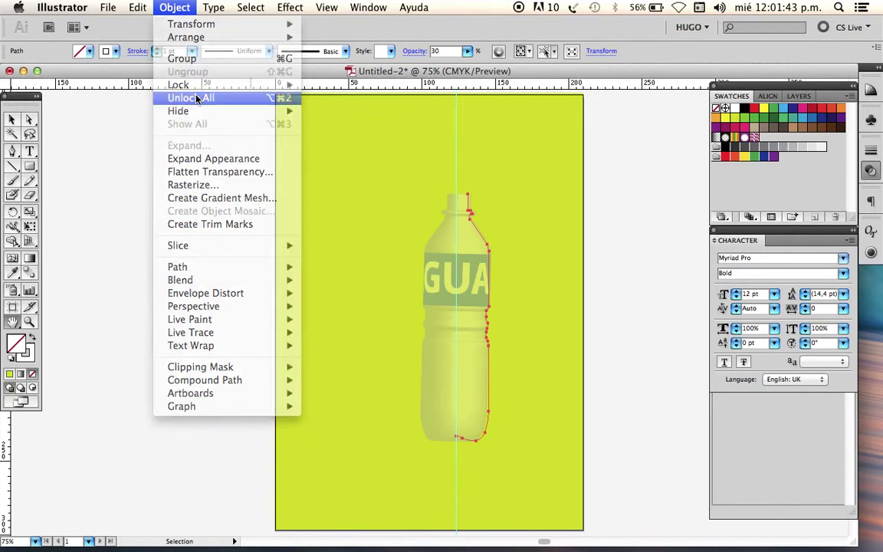
pyautogui.press('Delete')
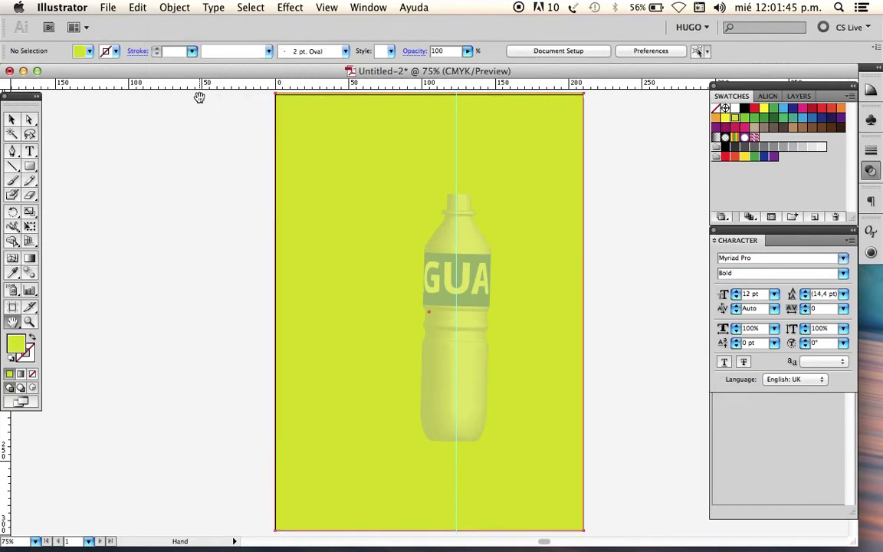